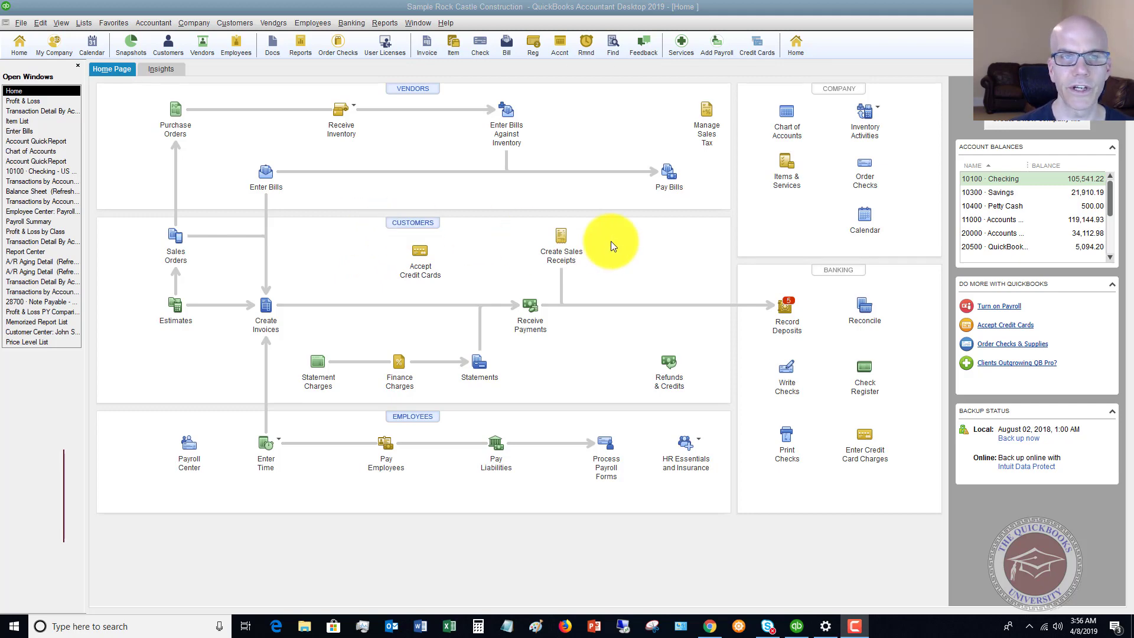
# Open the Item List and select the existing Payment item further down the list.
pyautogui.click(83, 23)
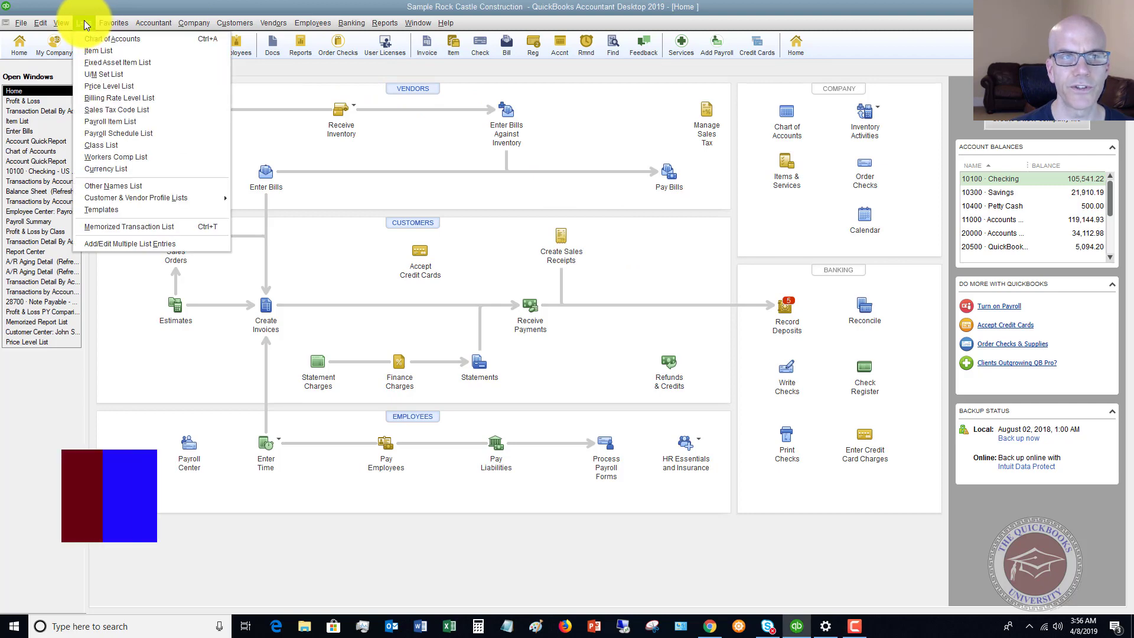
pyautogui.click(91, 51)
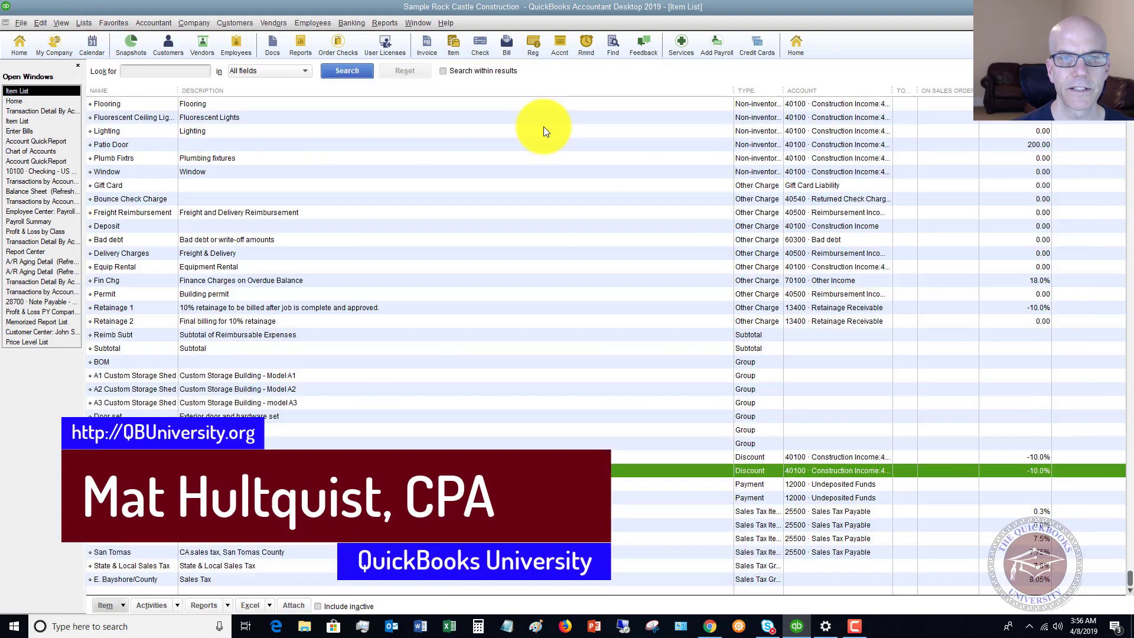
pyautogui.scroll(12, 305, 282)
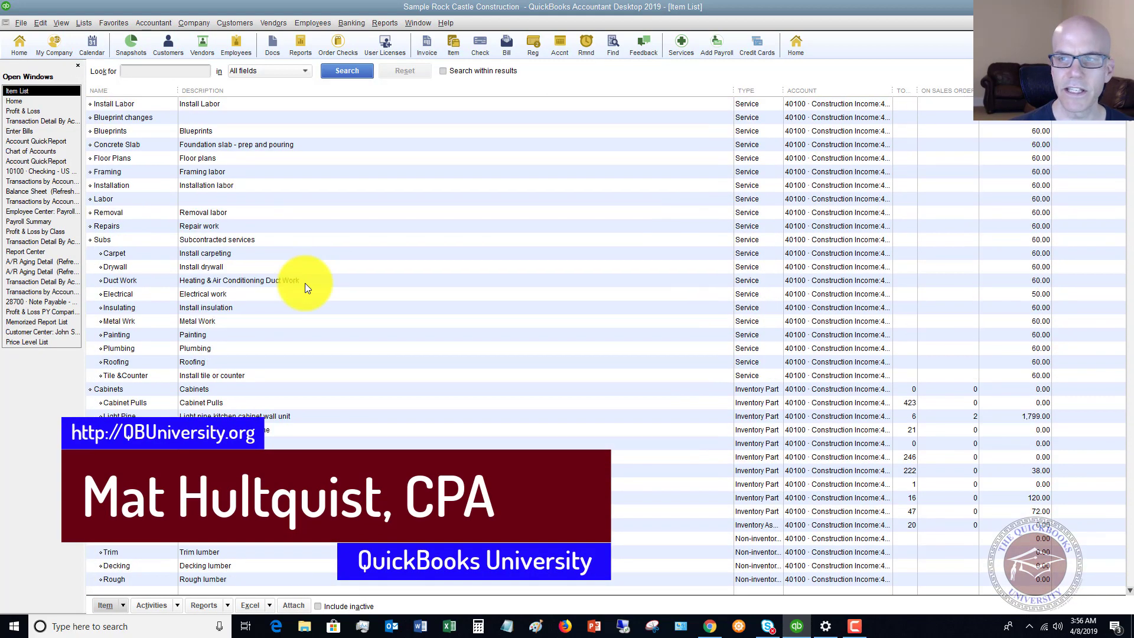
pyautogui.scroll(-4, 304, 283)
pyautogui.scroll(5, 305, 283)
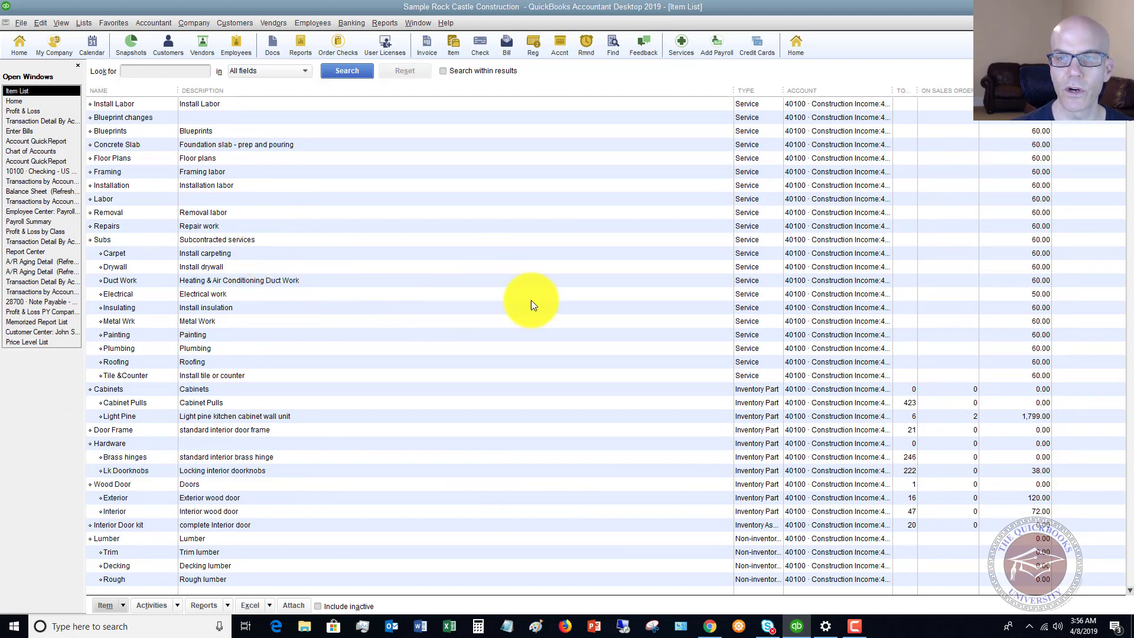
pyautogui.scroll(-2, 601, 361)
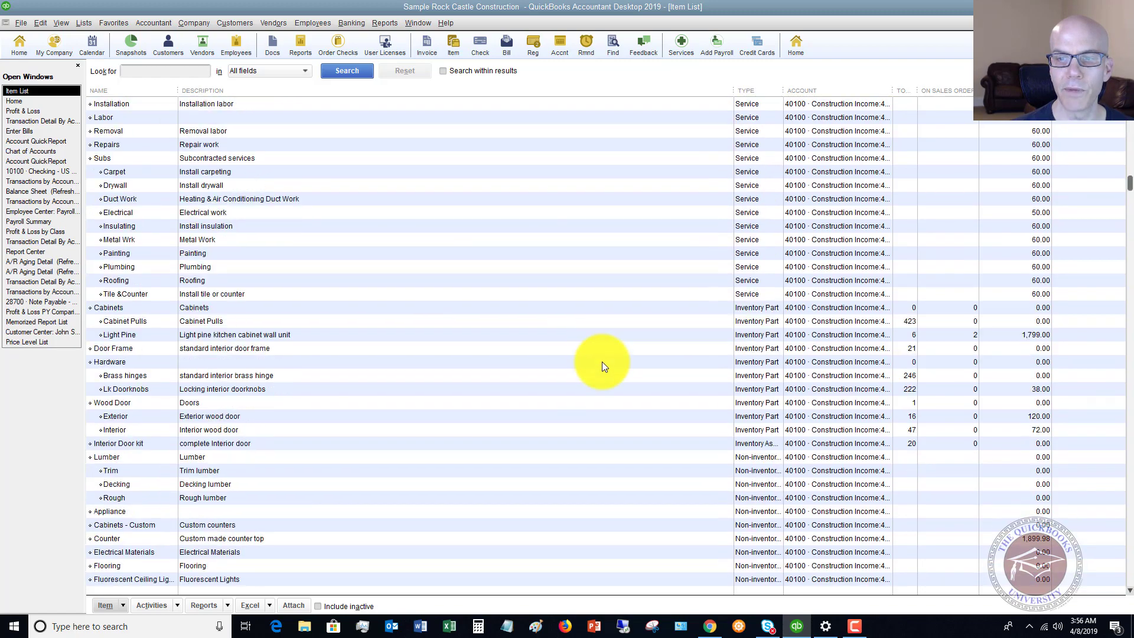
pyautogui.scroll(-2, 601, 361)
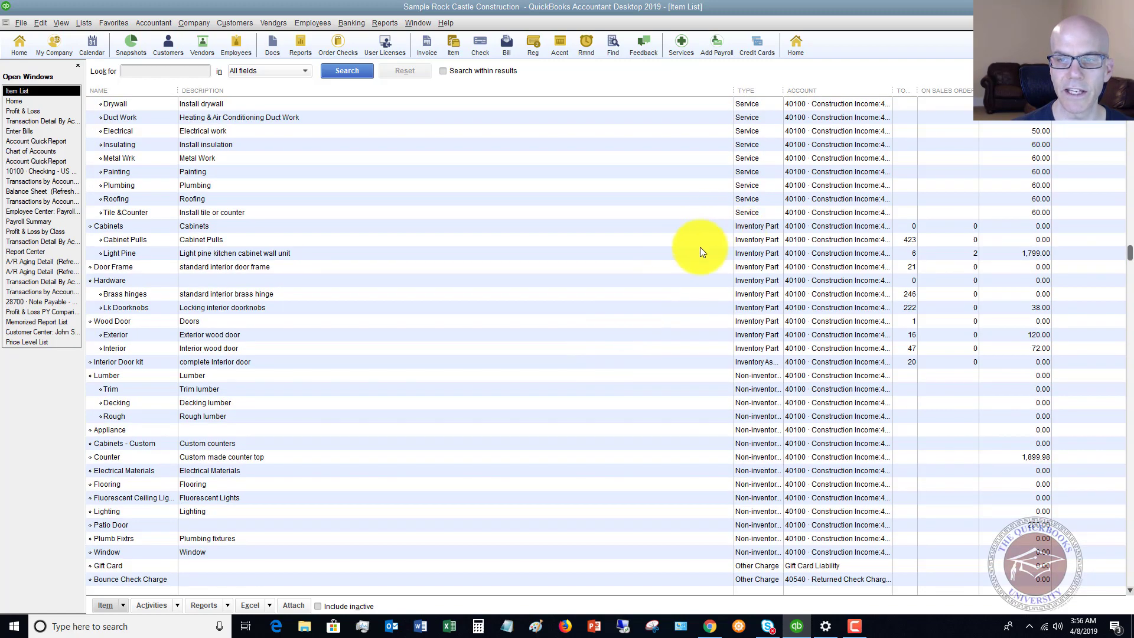
pyautogui.scroll(-4, 700, 247)
pyautogui.scroll(-1, 697, 397)
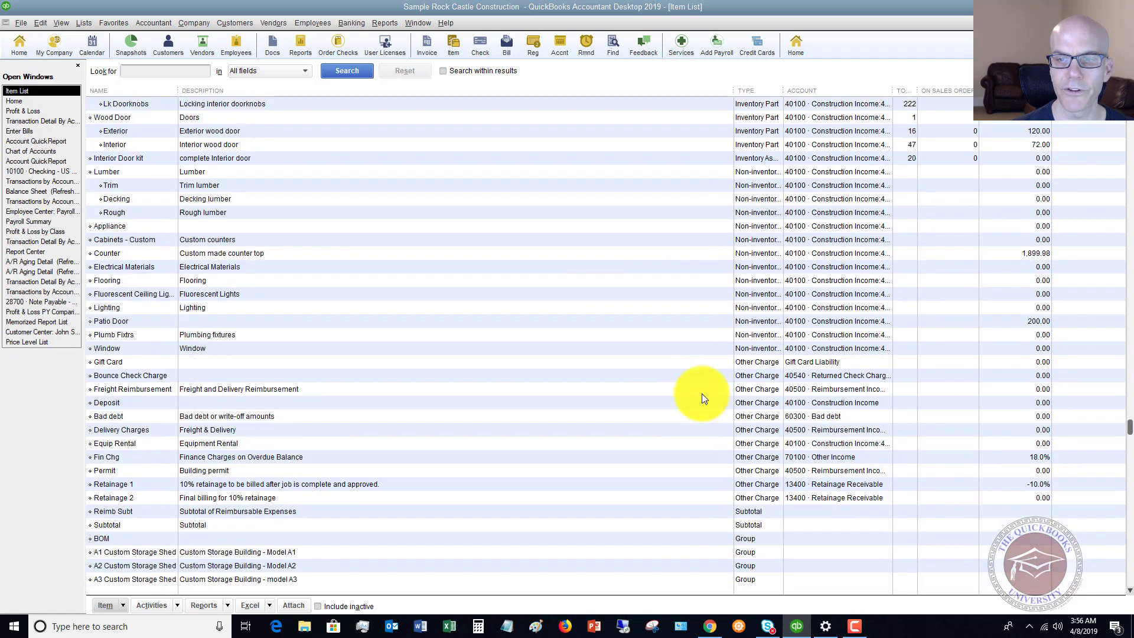
pyautogui.scroll(-4, 678, 429)
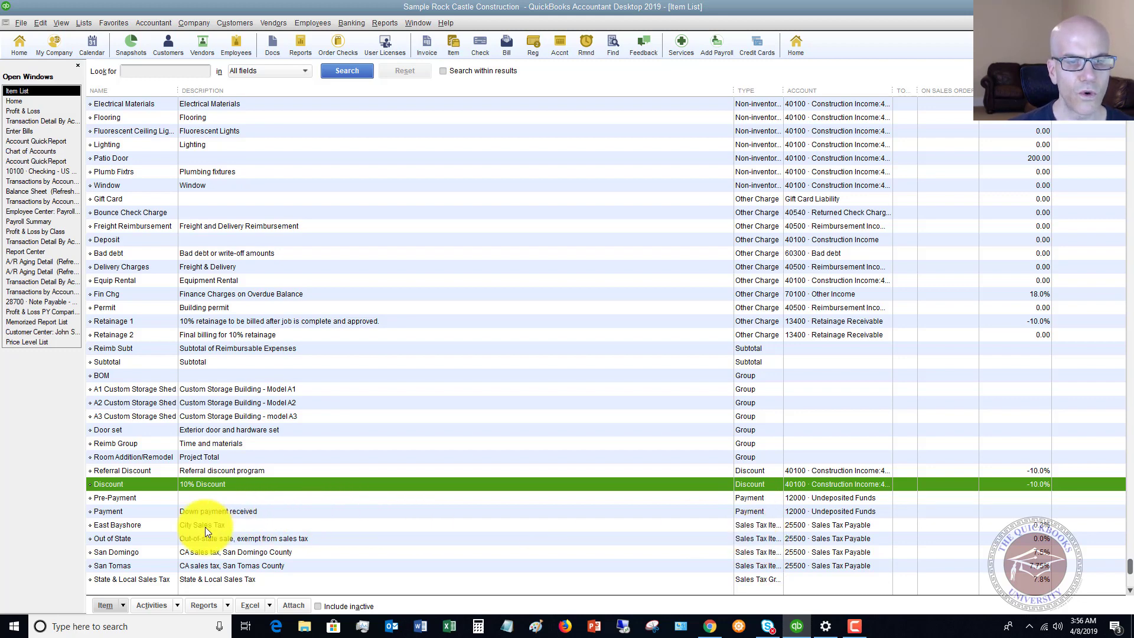
pyautogui.click(222, 511)
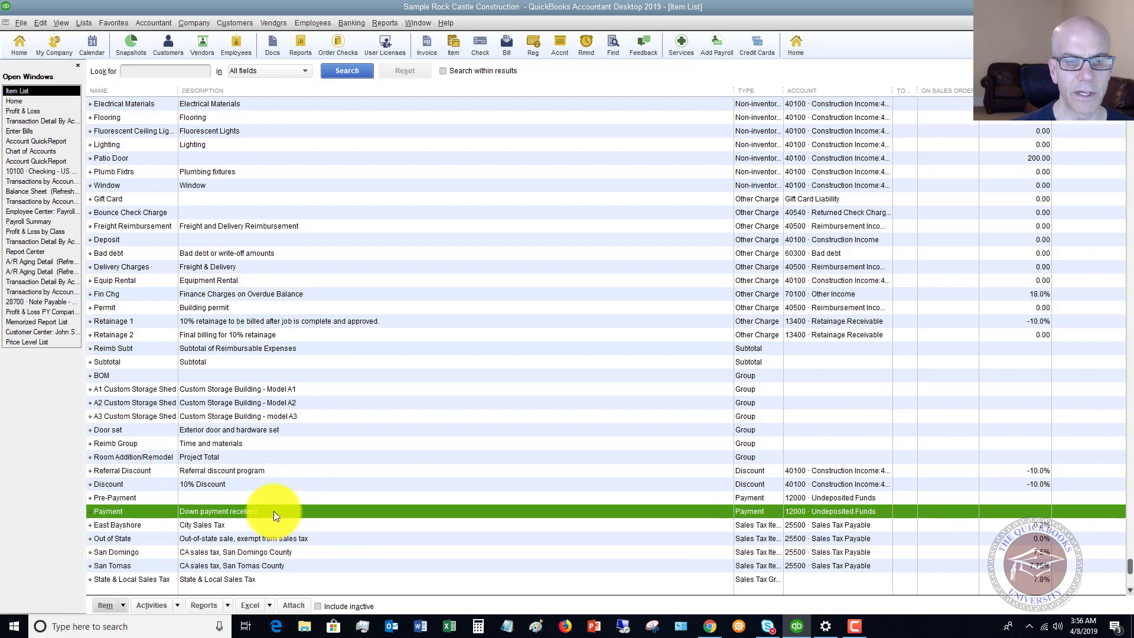
pyautogui.rightClick(279, 512)
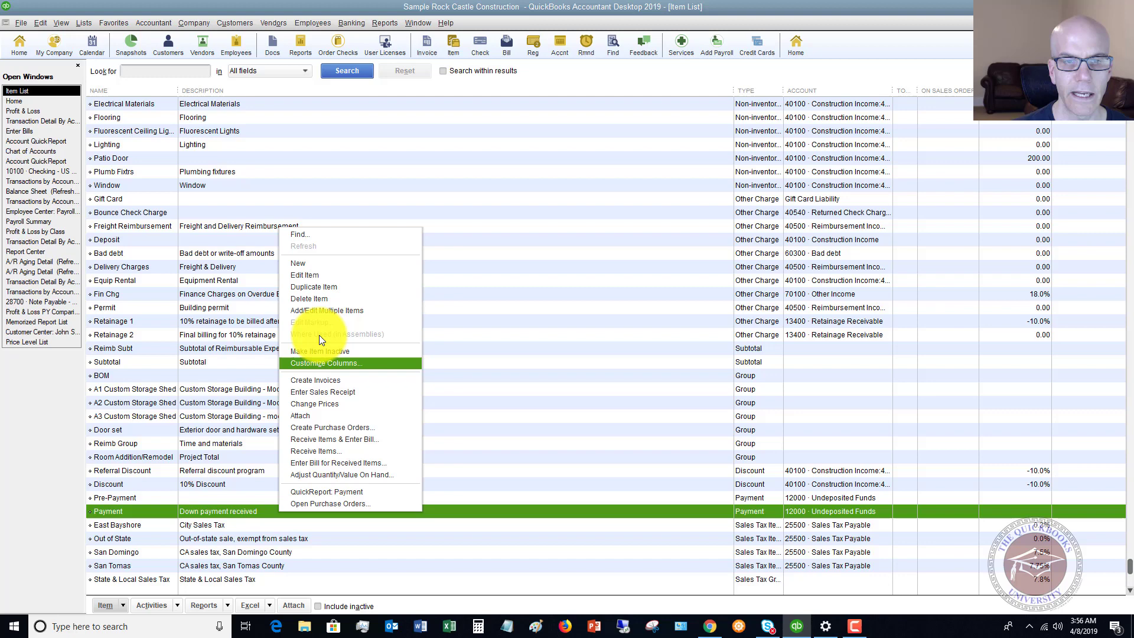
pyautogui.click(319, 275)
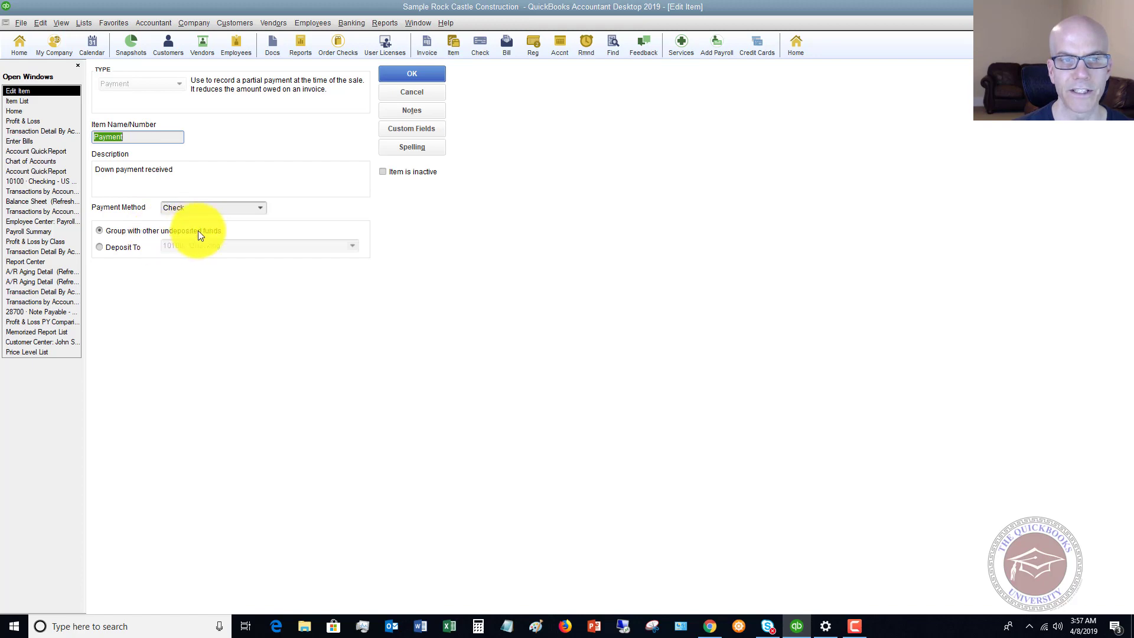
pyautogui.click(413, 93)
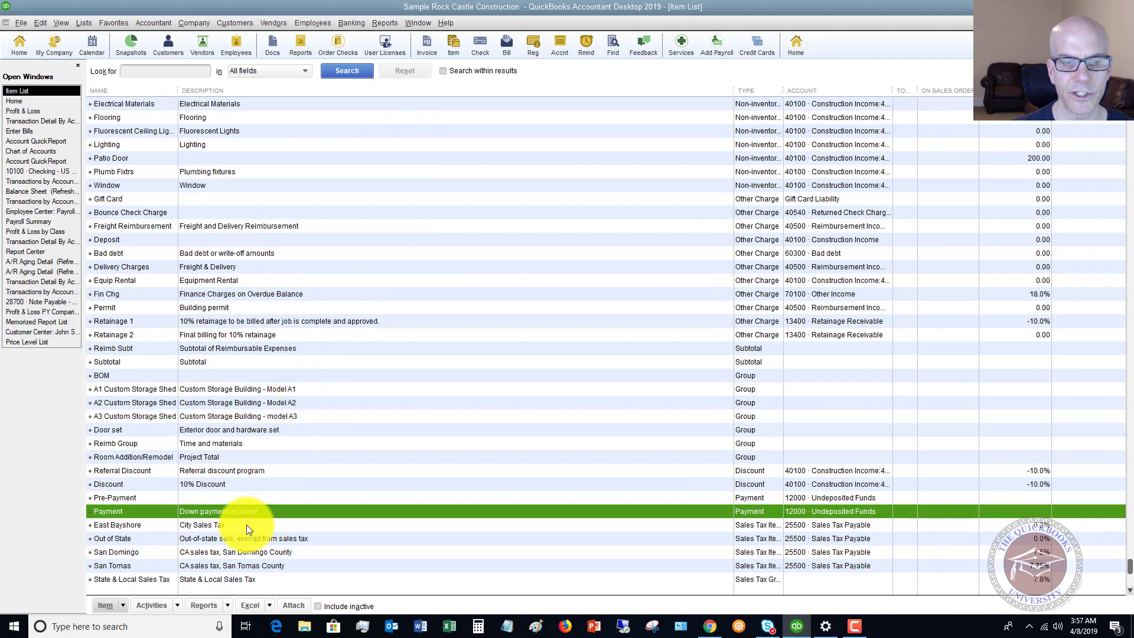
# Create a new Payment-type item named 'Down Payment' with the description 'Down payment'.
pyautogui.click(122, 604)
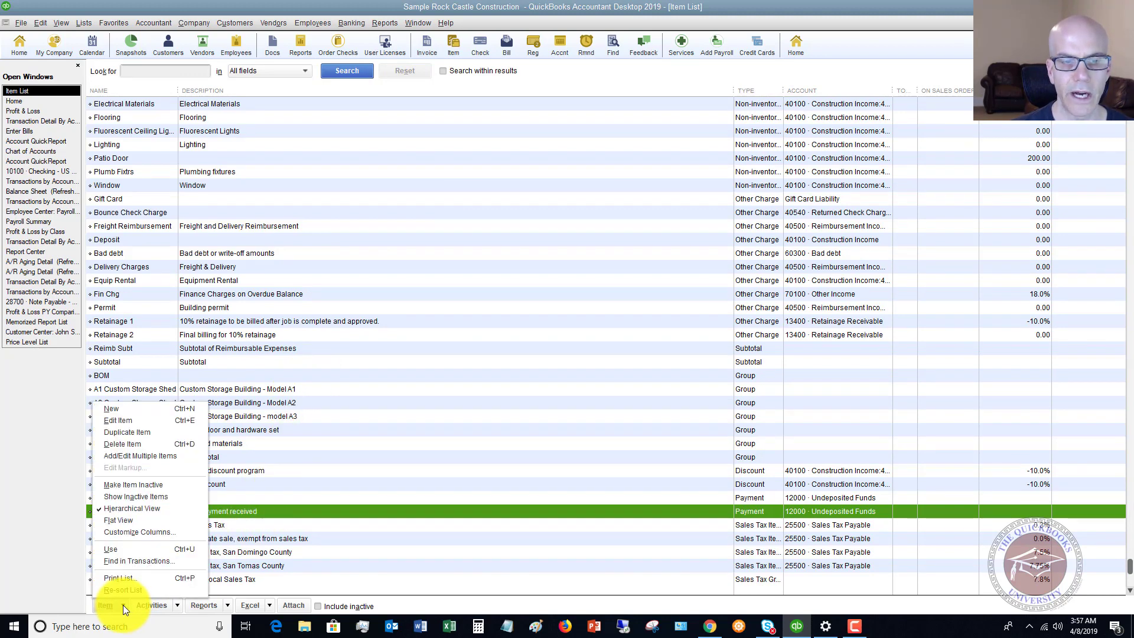
pyautogui.click(137, 408)
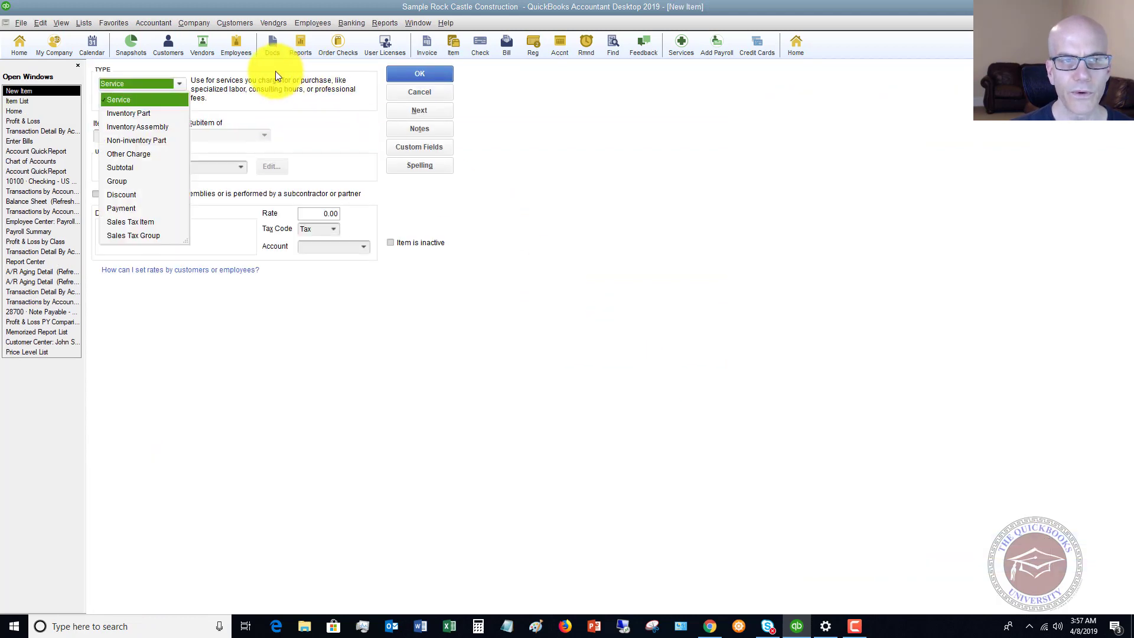
pyautogui.click(119, 208)
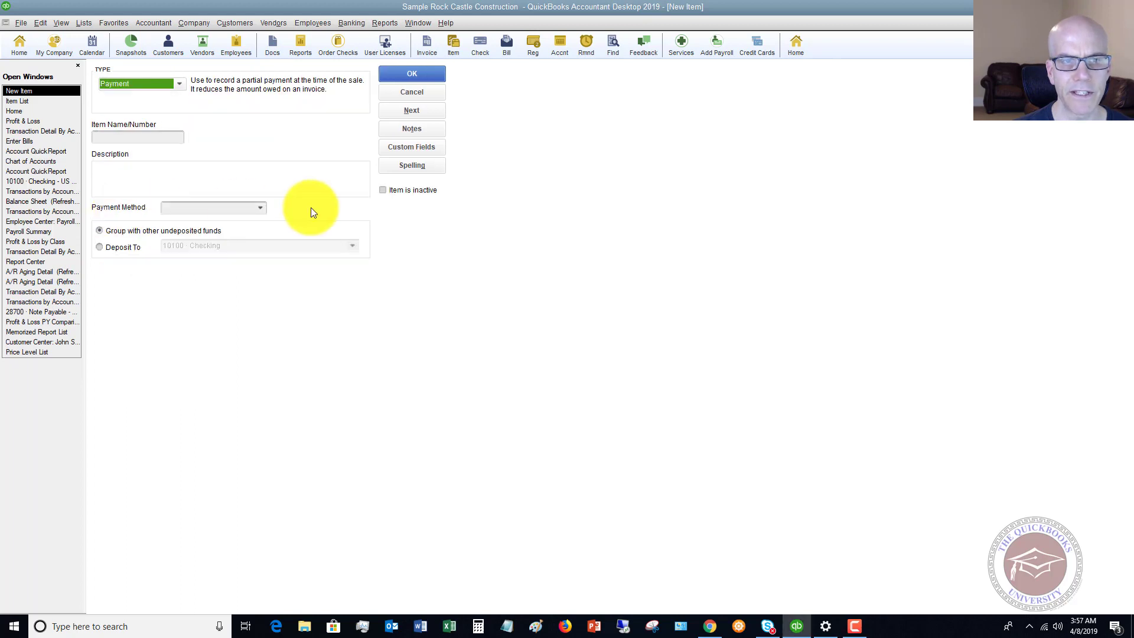
pyautogui.click(122, 137)
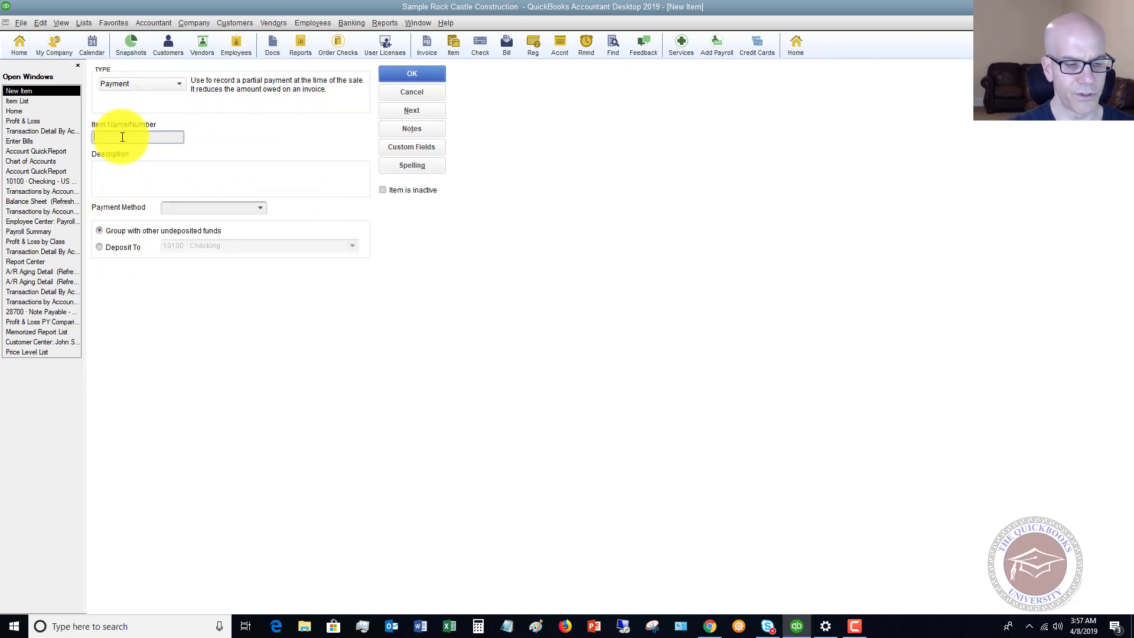
pyautogui.write('Down')
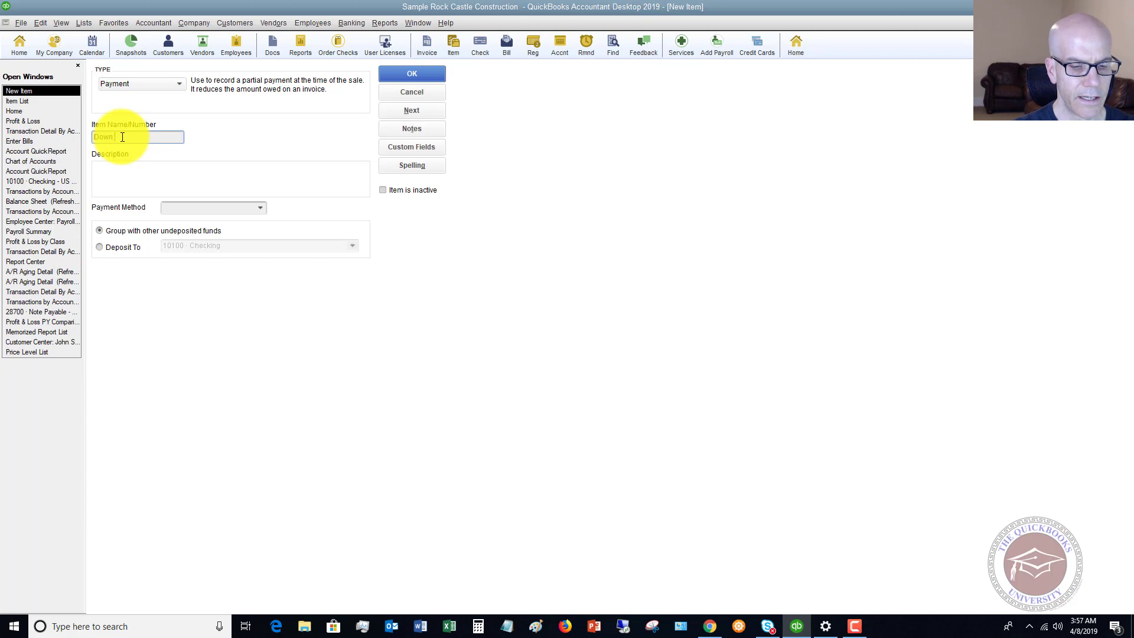
pyautogui.write(' Payment')
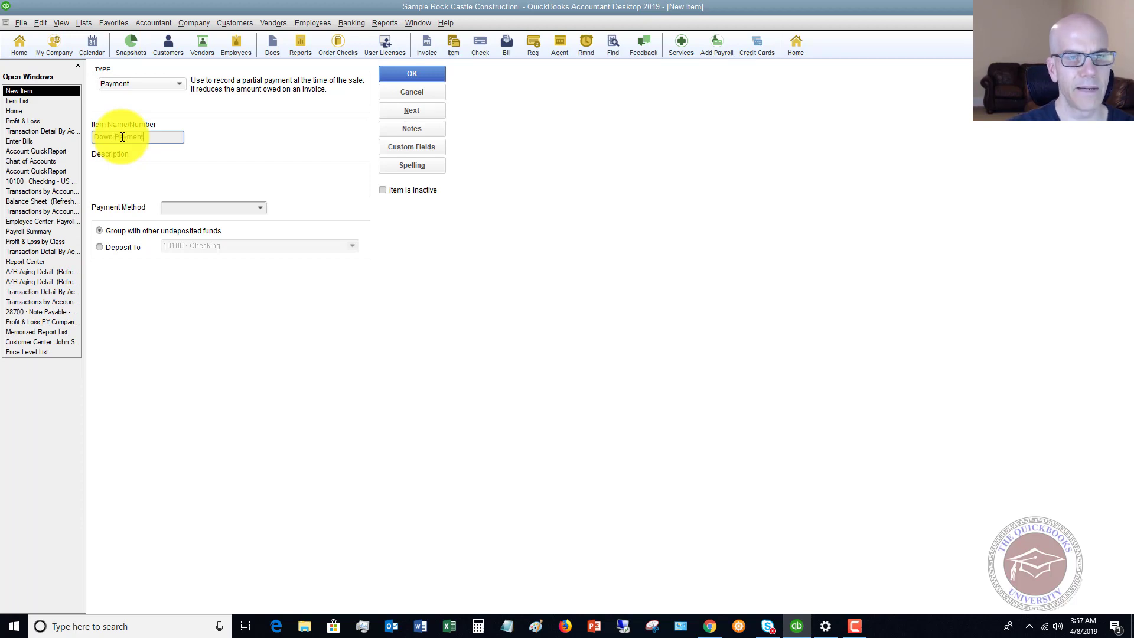
pyautogui.click(146, 169)
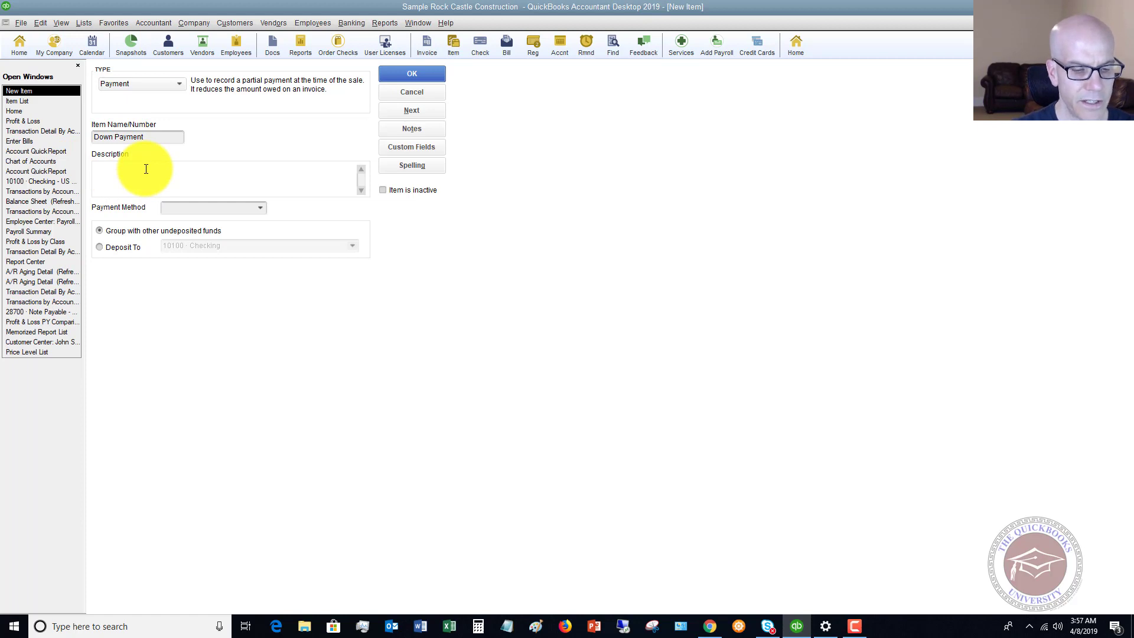
pyautogui.write('D')
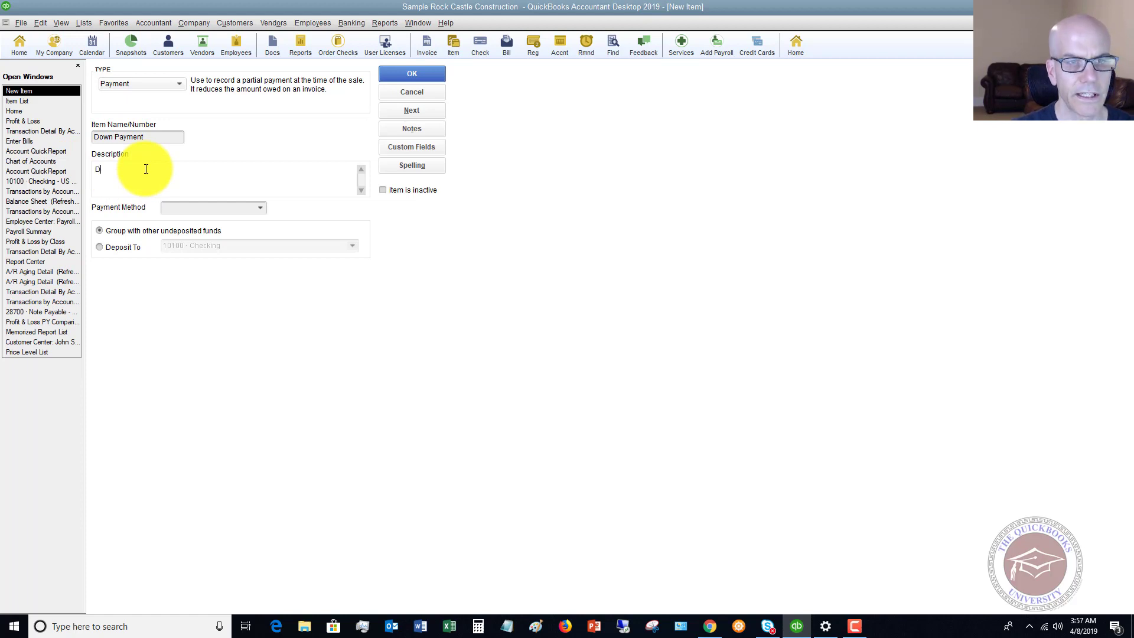
pyautogui.write('oen ')
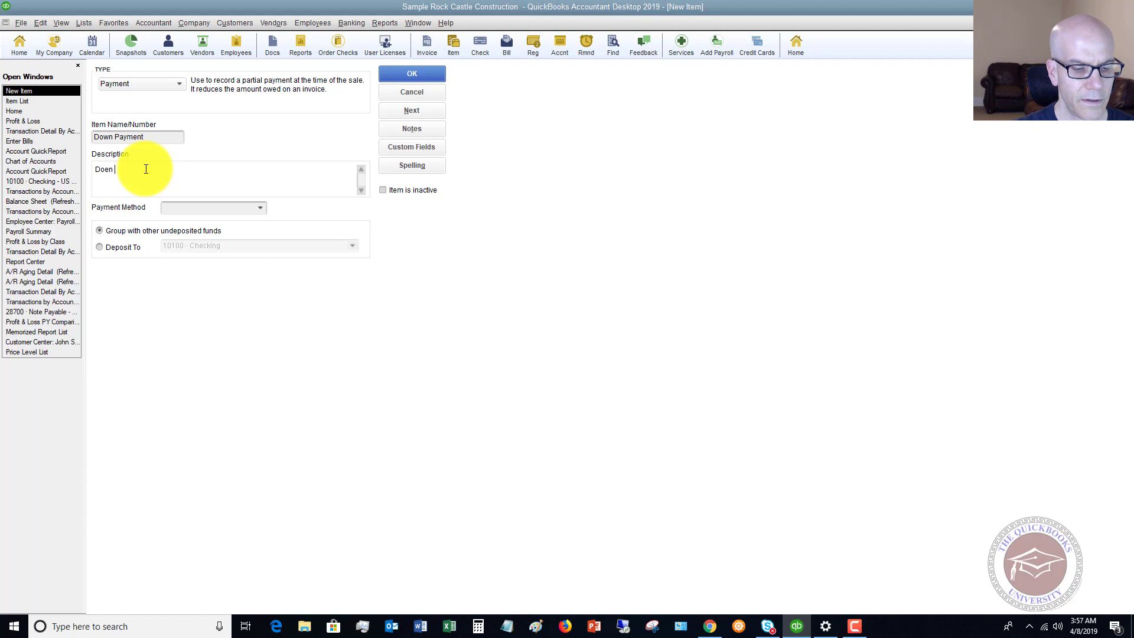
pyautogui.write('payment')
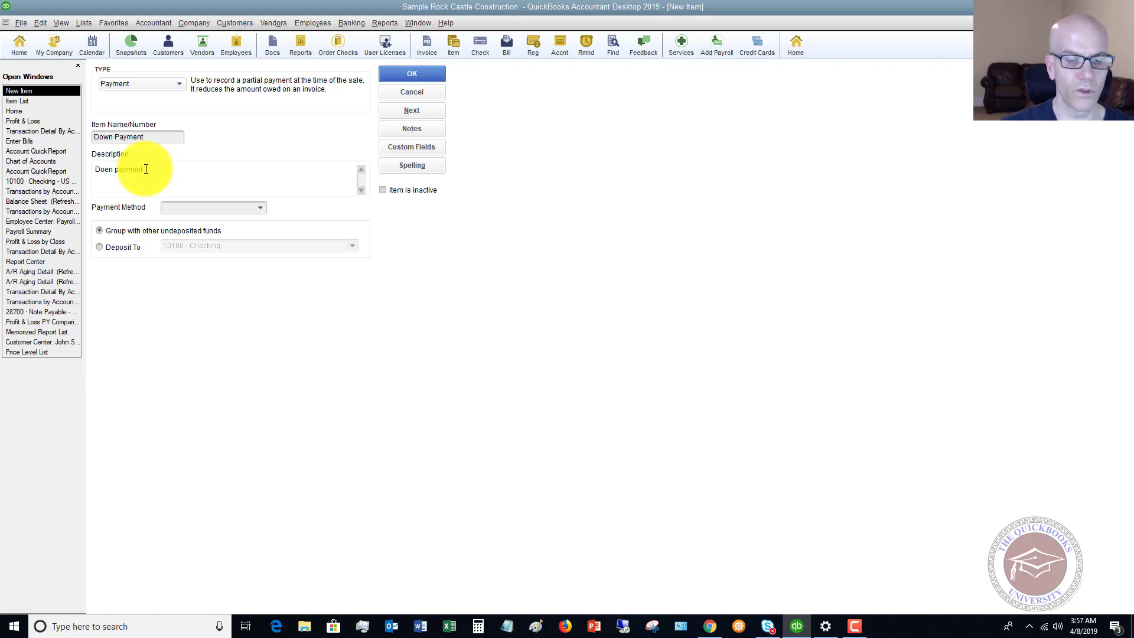
pyautogui.press('BackSpace')
pyautogui.press('BackSpace')
pyautogui.press('BackSpace')
pyautogui.press('BackSpace')
pyautogui.press('BackSpace')
pyautogui.press('BackSpace')
pyautogui.press('BackSpace')
pyautogui.press('BackSpace')
pyautogui.press('BackSpace')
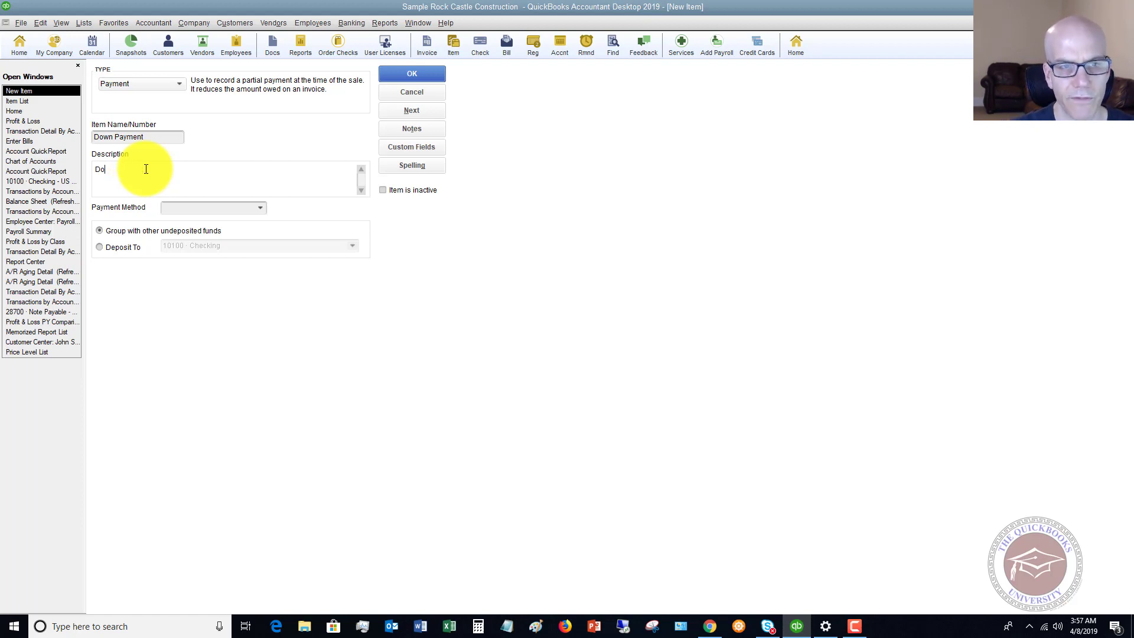
pyautogui.write('wn')
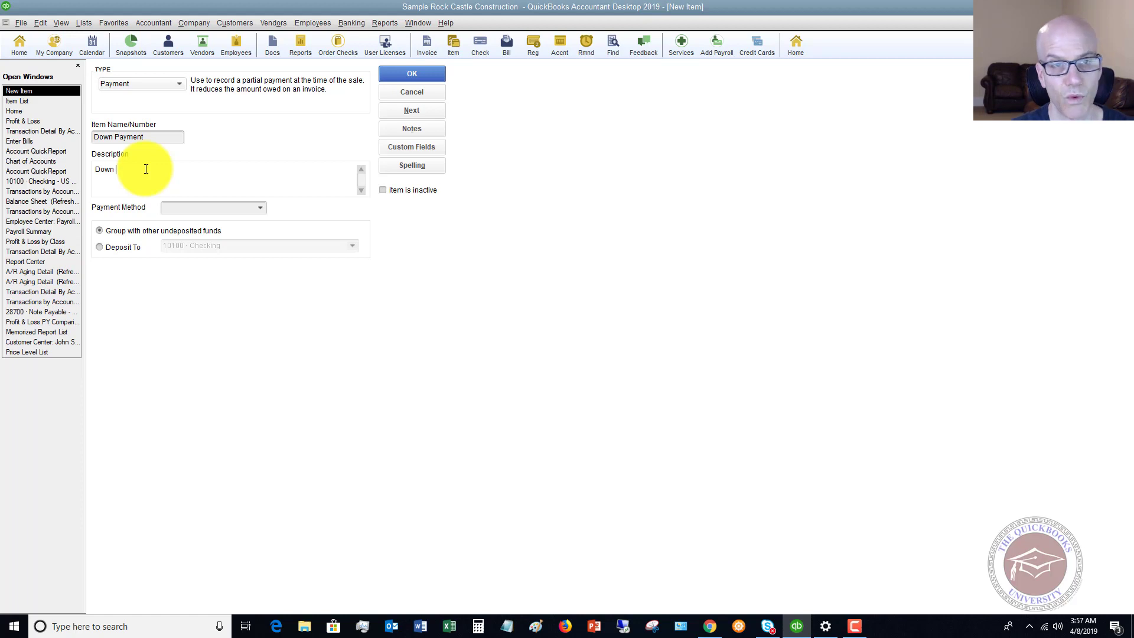
pyautogui.write(' payment')
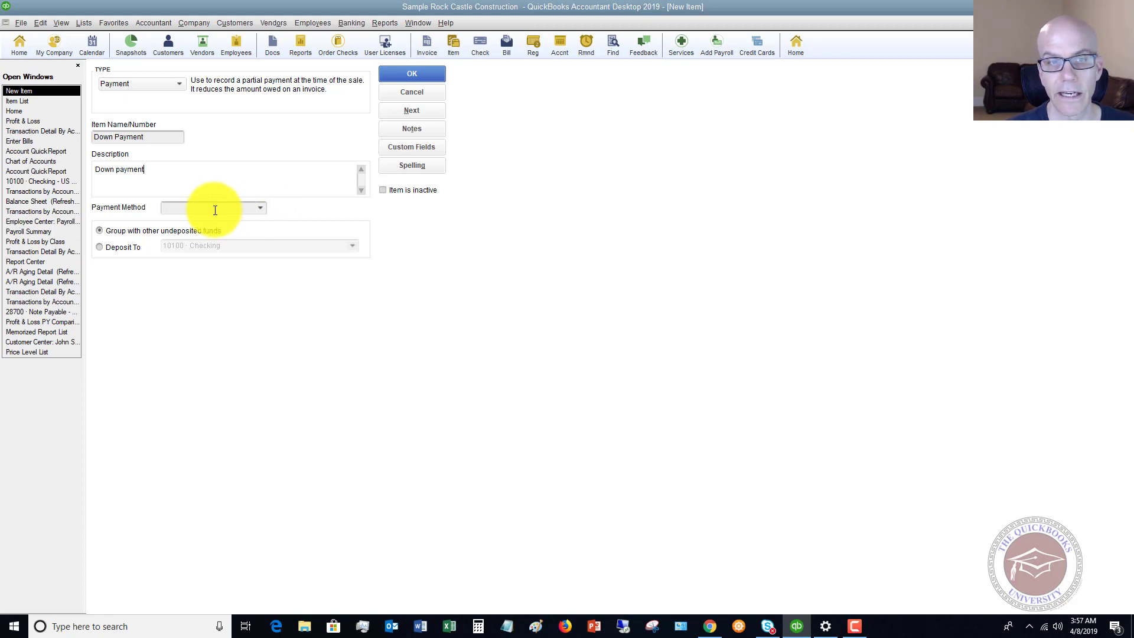
# Leave the payment method blank and save the Down Payment item.
pyautogui.click(261, 208)
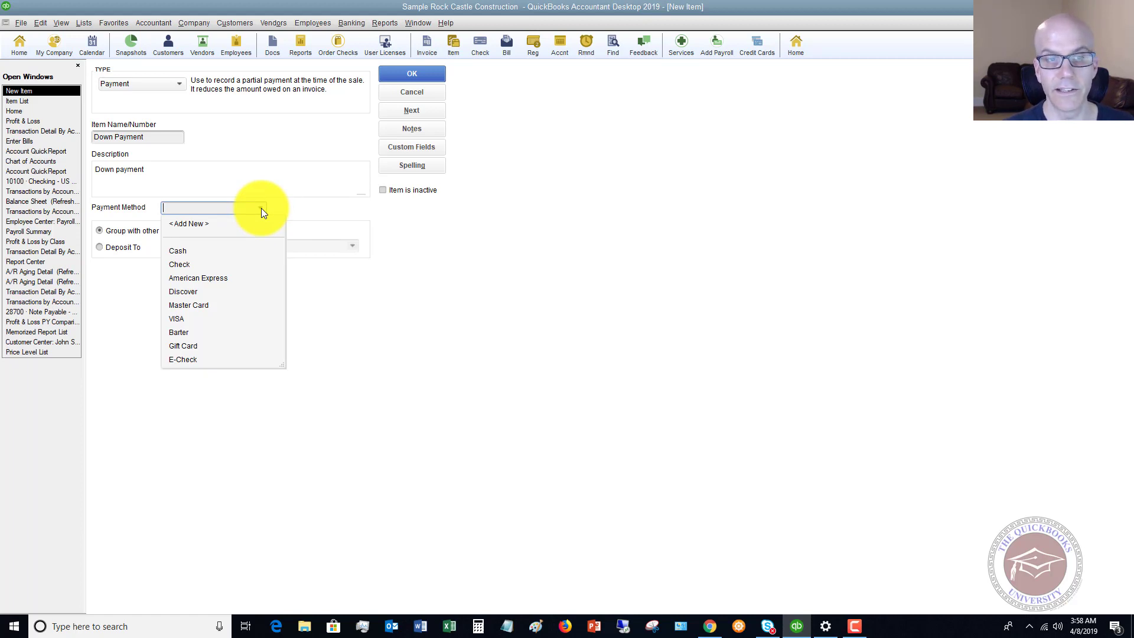
pyautogui.click(303, 176)
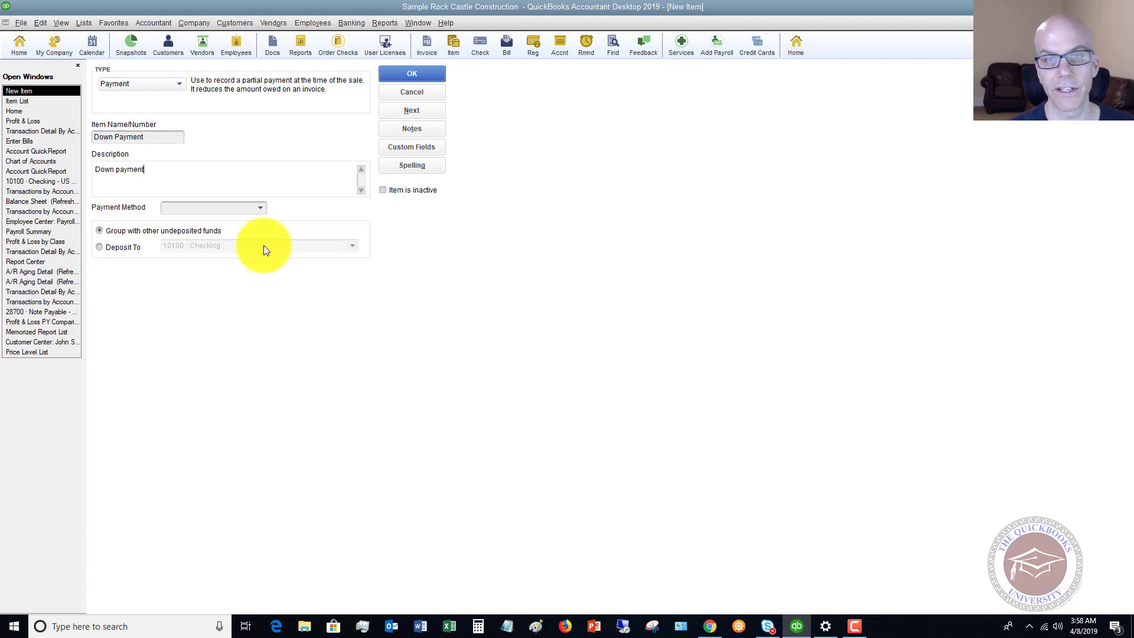
pyautogui.click(409, 71)
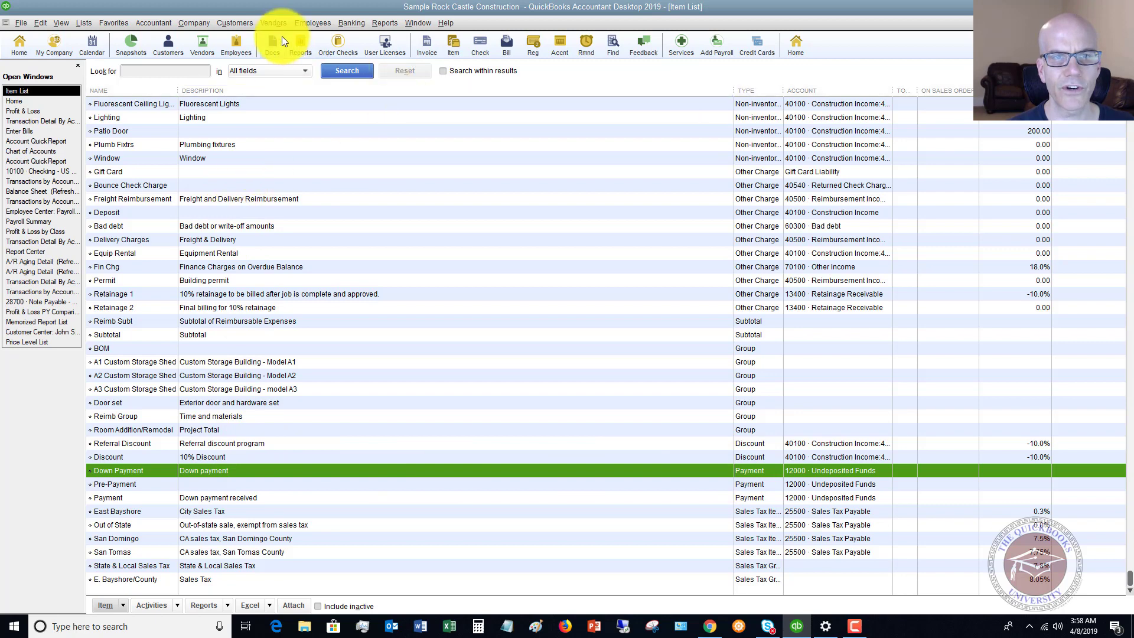
# Start a new invoice for Tony's Barber Shop:Remodel, assigned to the Remodel class.
pyautogui.click(241, 22)
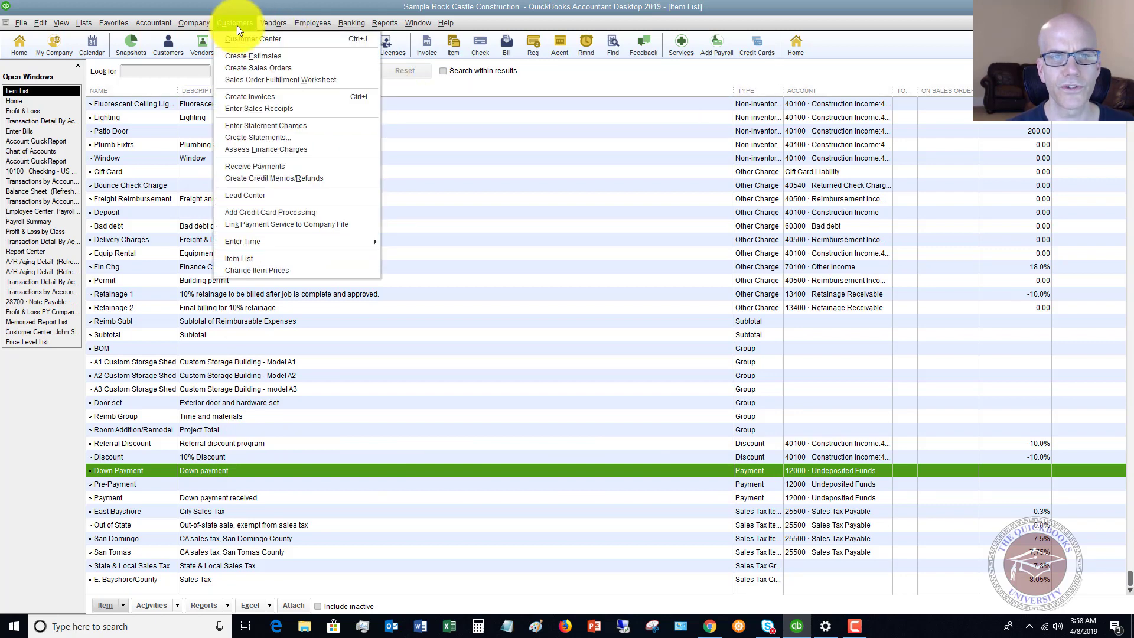
pyautogui.click(254, 97)
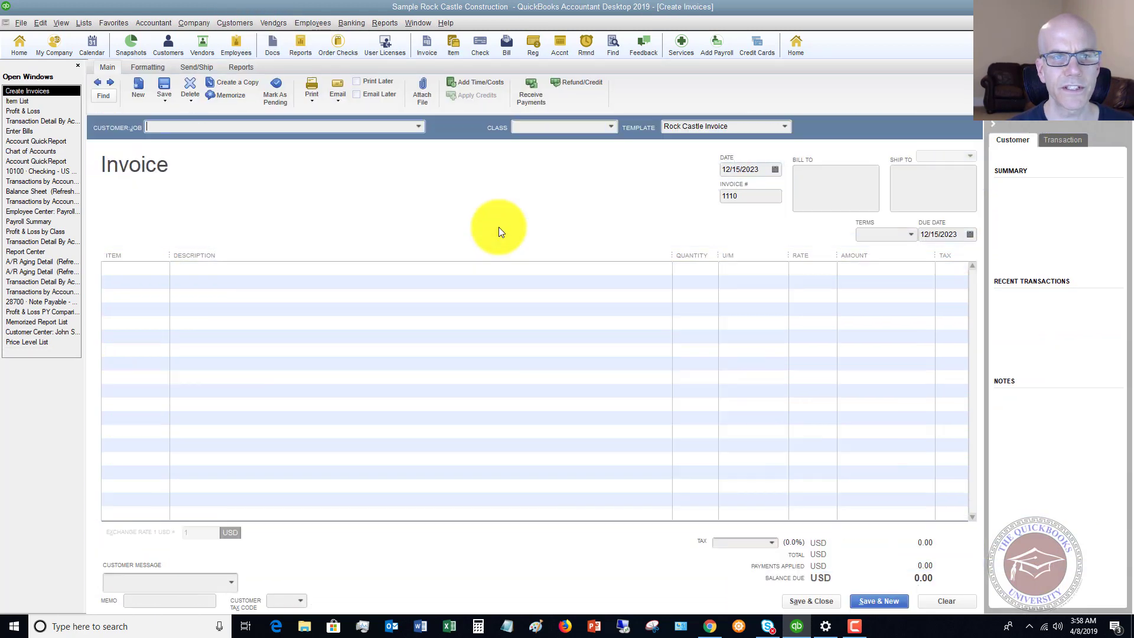
pyautogui.click(418, 127)
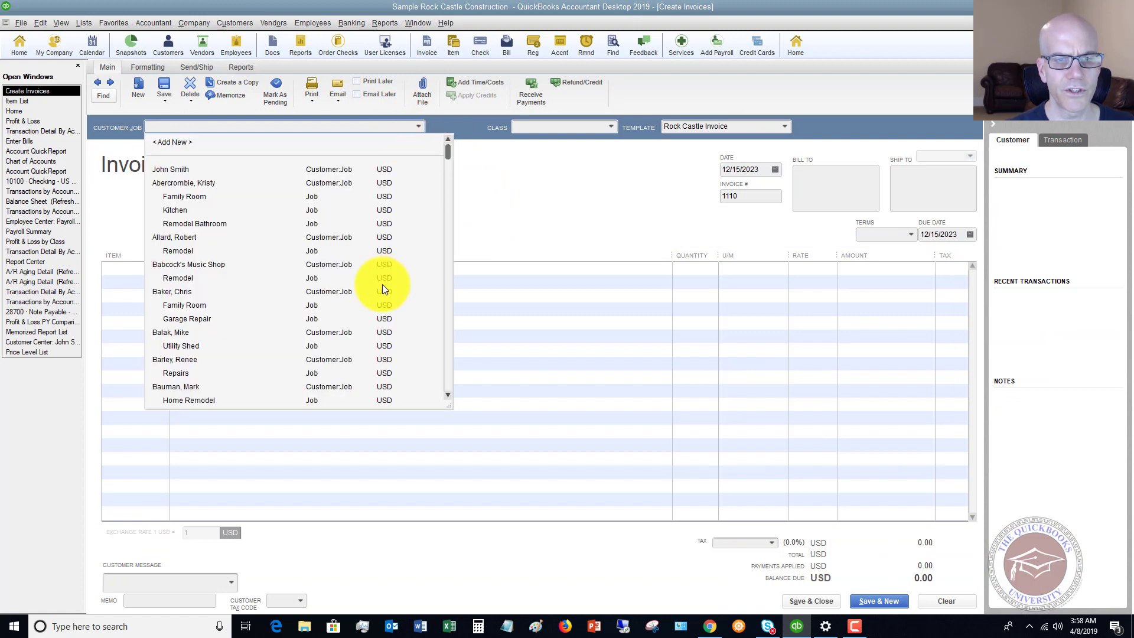
pyautogui.scroll(-20, 378, 287)
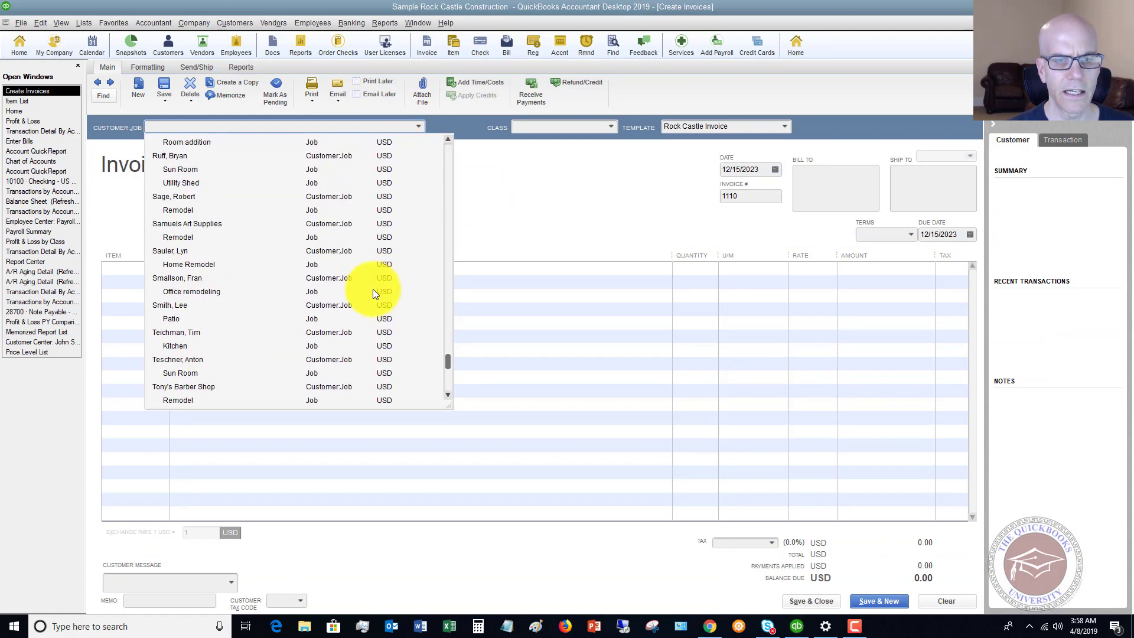
pyautogui.scroll(-1, 373, 289)
pyautogui.click(183, 359)
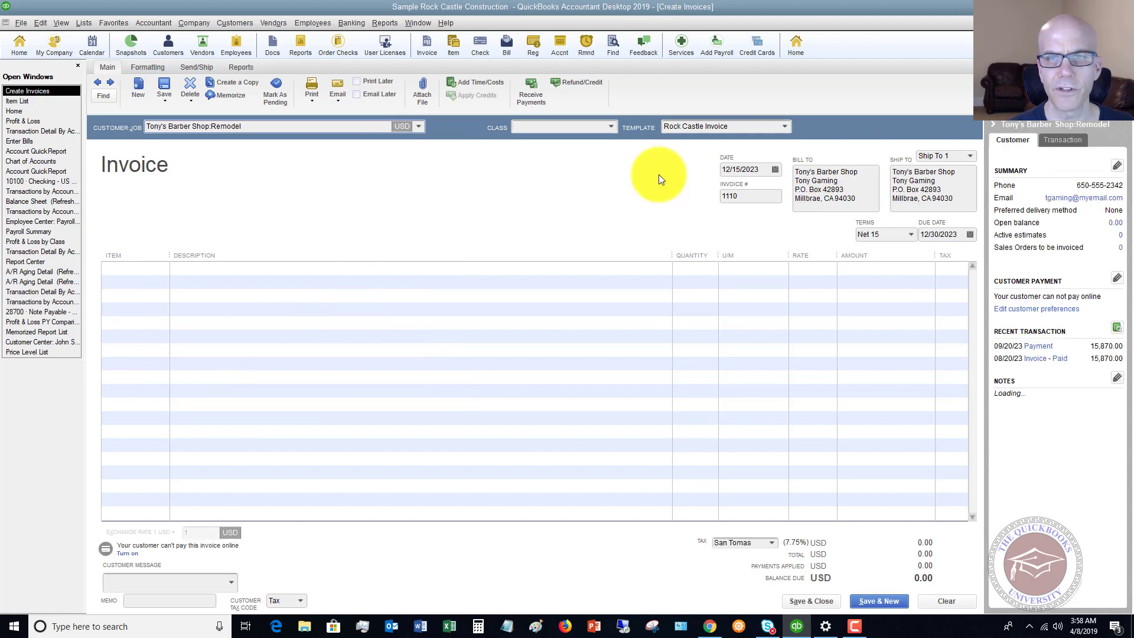
pyautogui.click(612, 127)
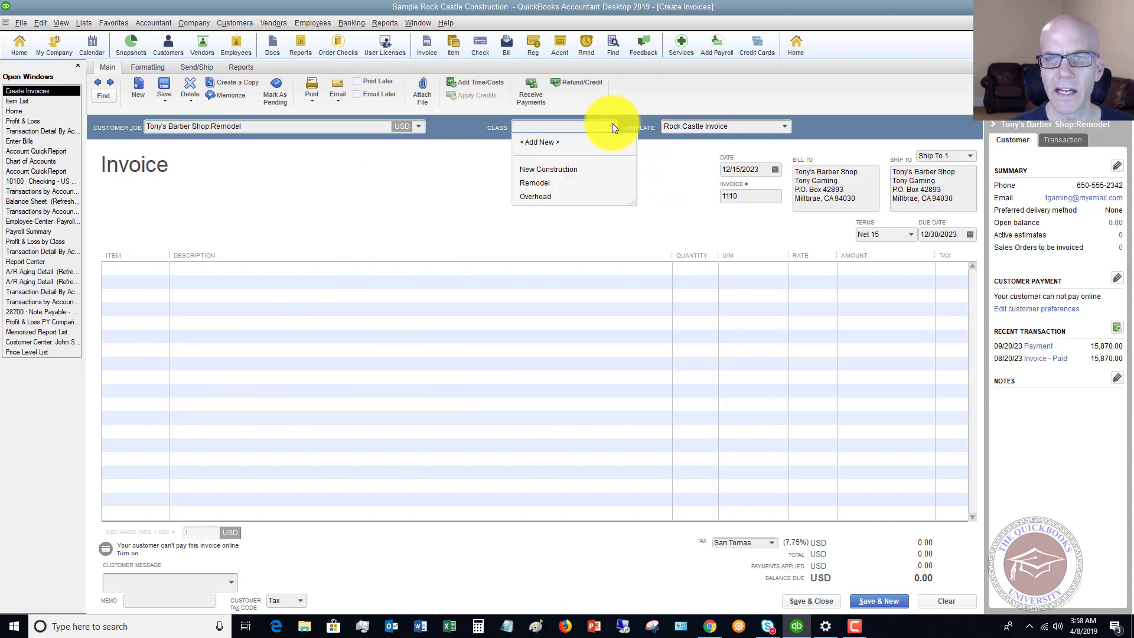
pyautogui.click(546, 183)
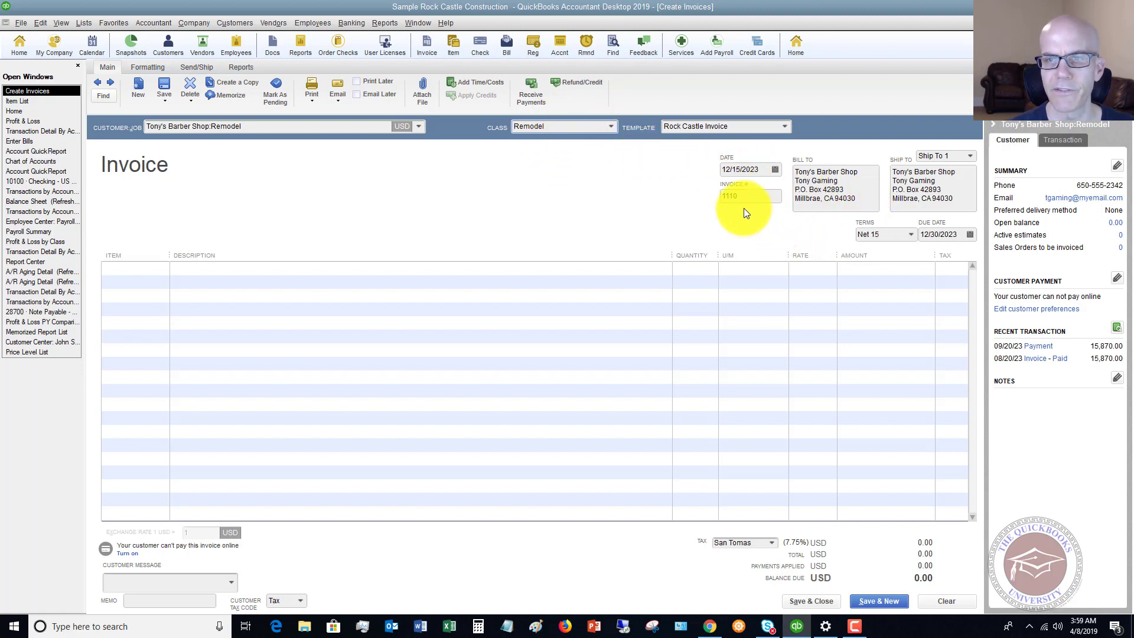
# Add Blueprint changes, Framing, Installation and Labor as the four invoice lines.
pyautogui.click(163, 268)
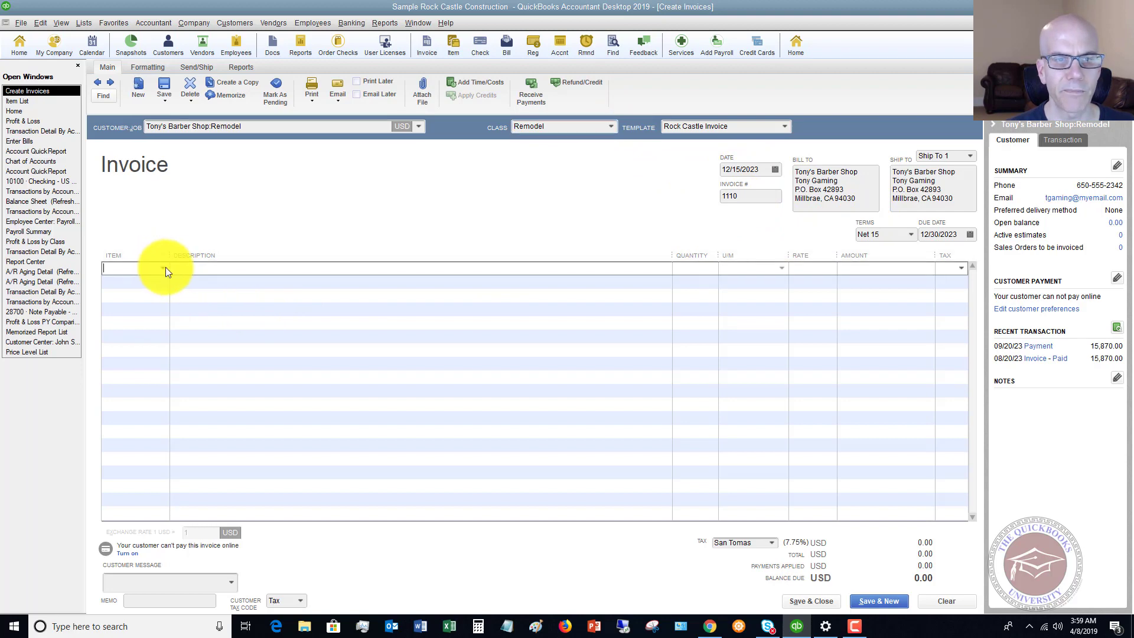
pyautogui.click(165, 267)
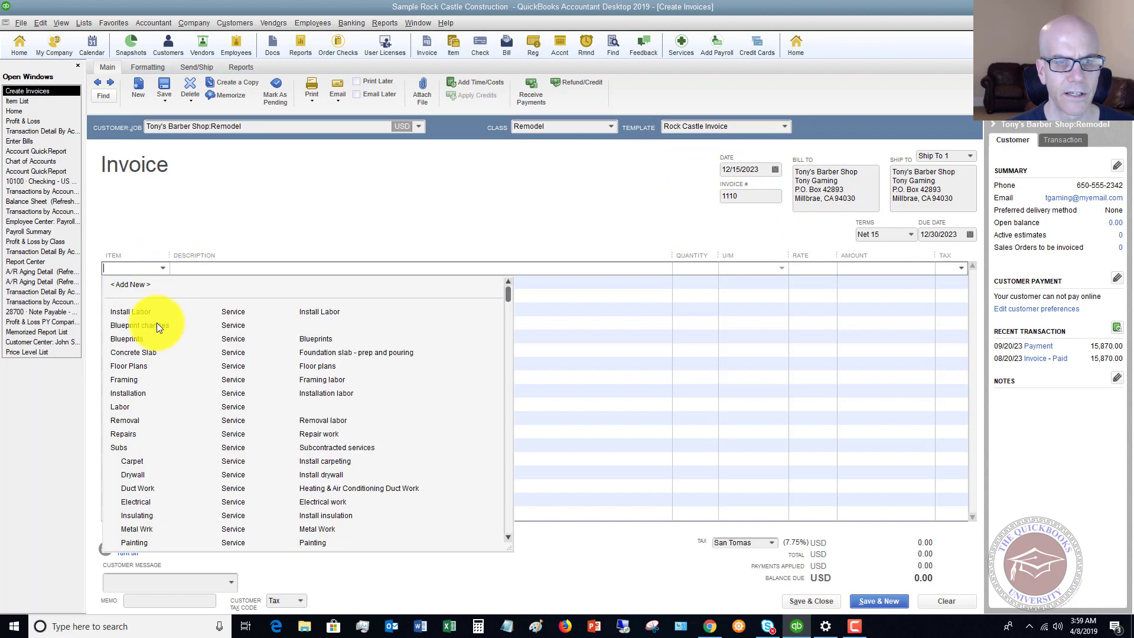
pyautogui.click(140, 324)
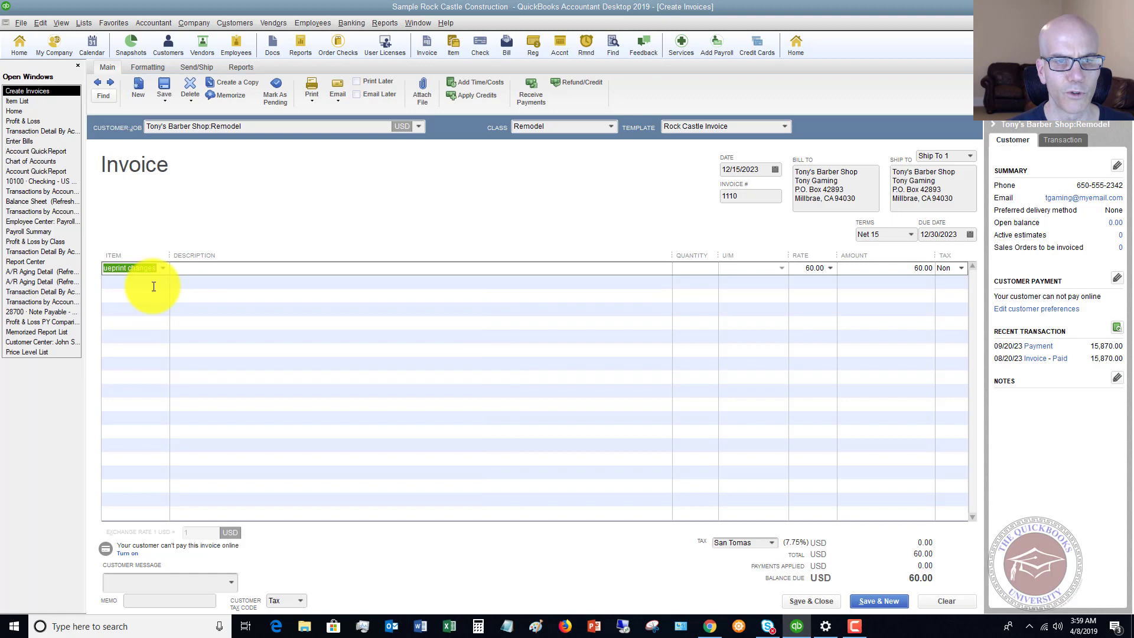
pyautogui.click(157, 281)
pyautogui.click(162, 282)
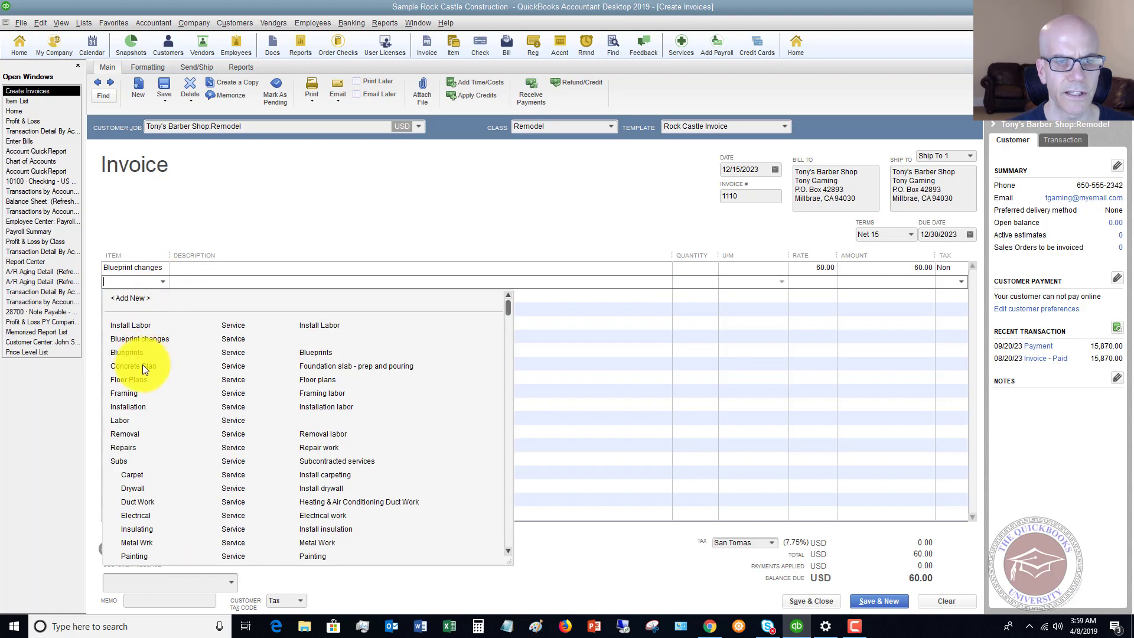
pyautogui.click(129, 394)
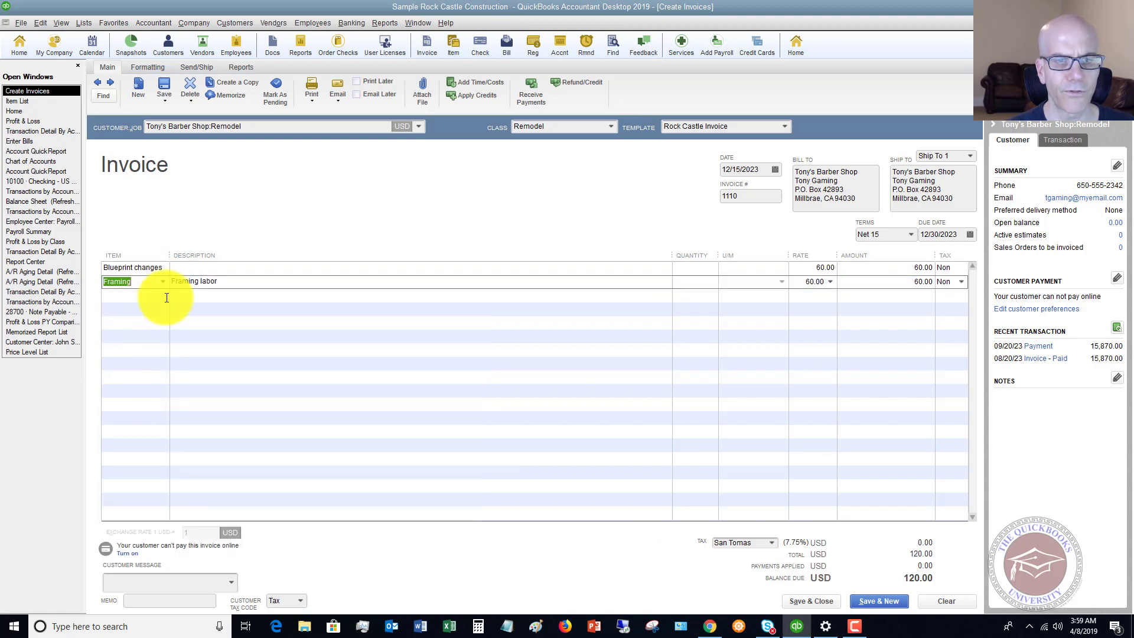
pyautogui.click(165, 296)
pyautogui.click(165, 295)
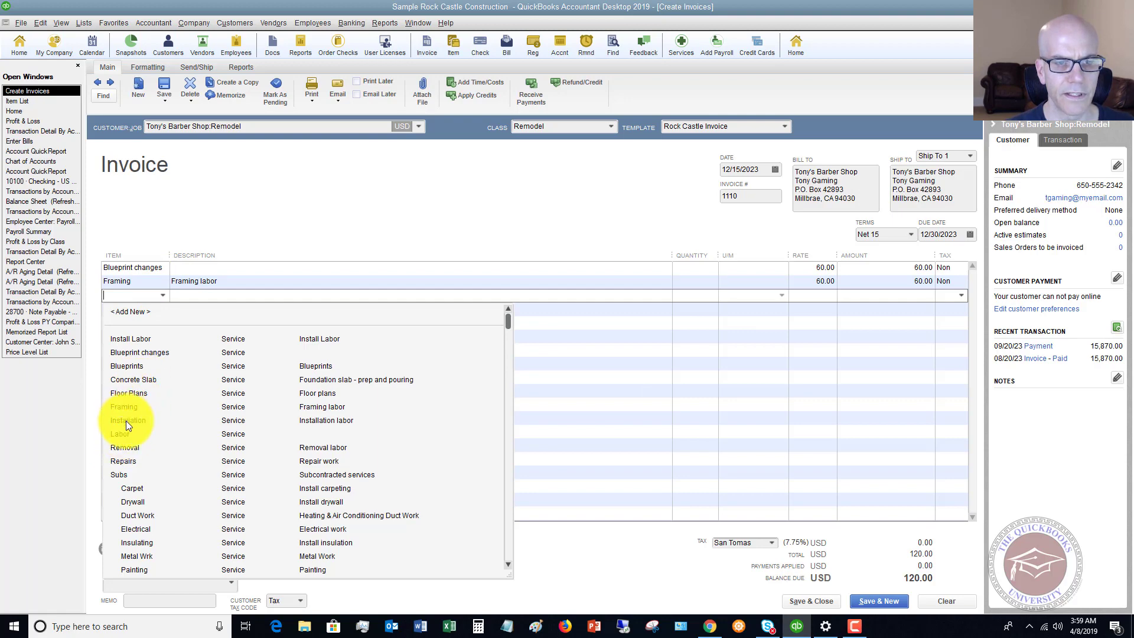
pyautogui.click(126, 421)
pyautogui.click(166, 309)
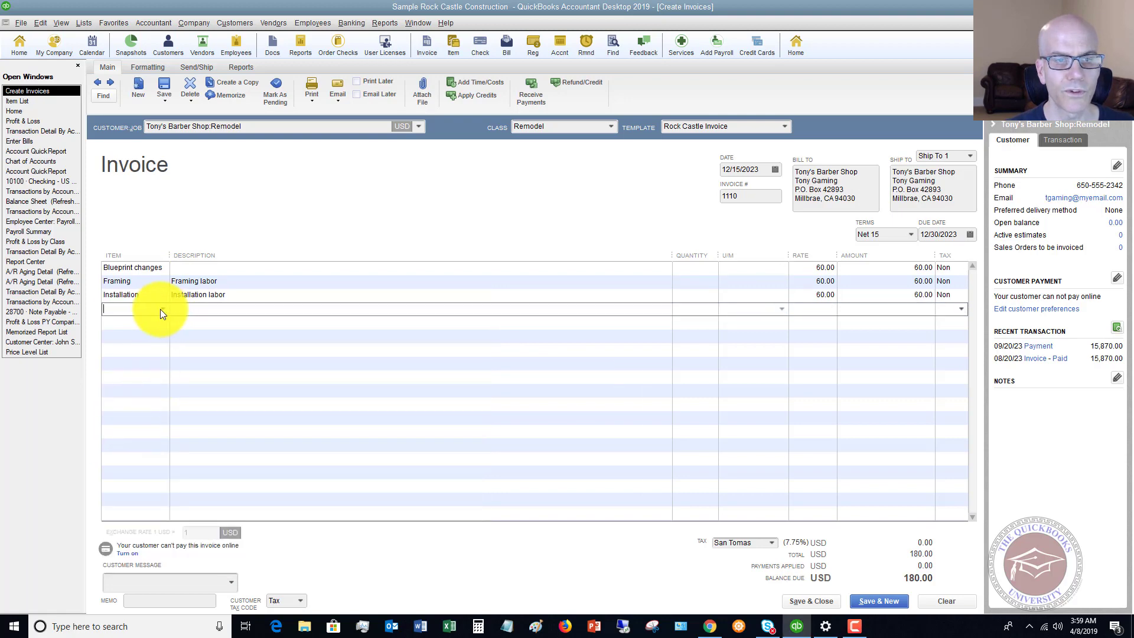
pyautogui.click(161, 311)
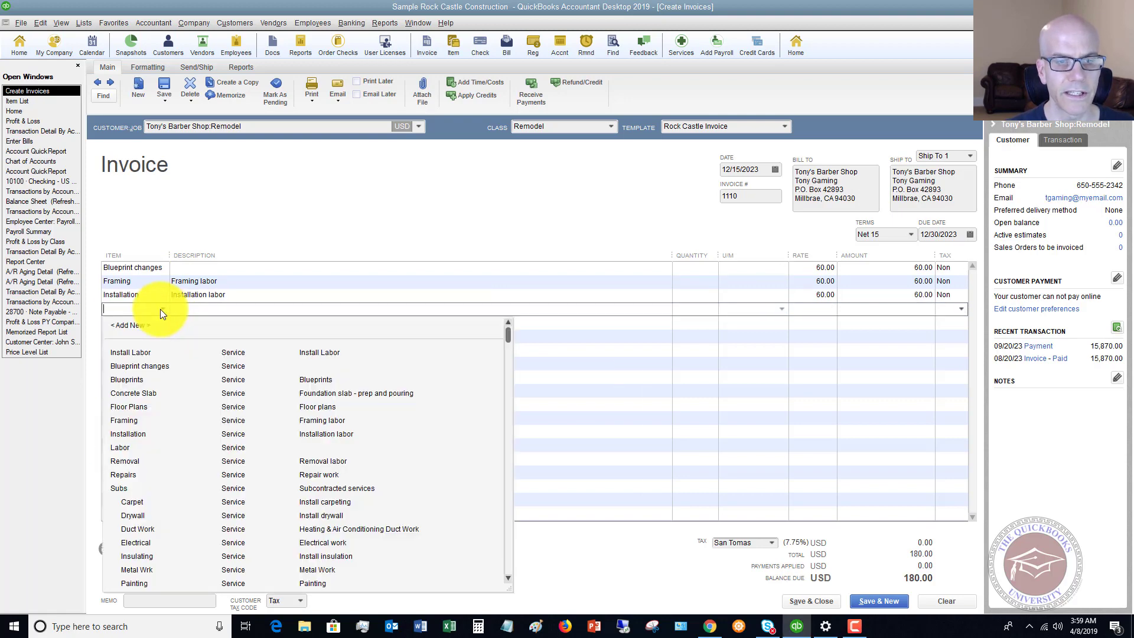
pyautogui.click(123, 447)
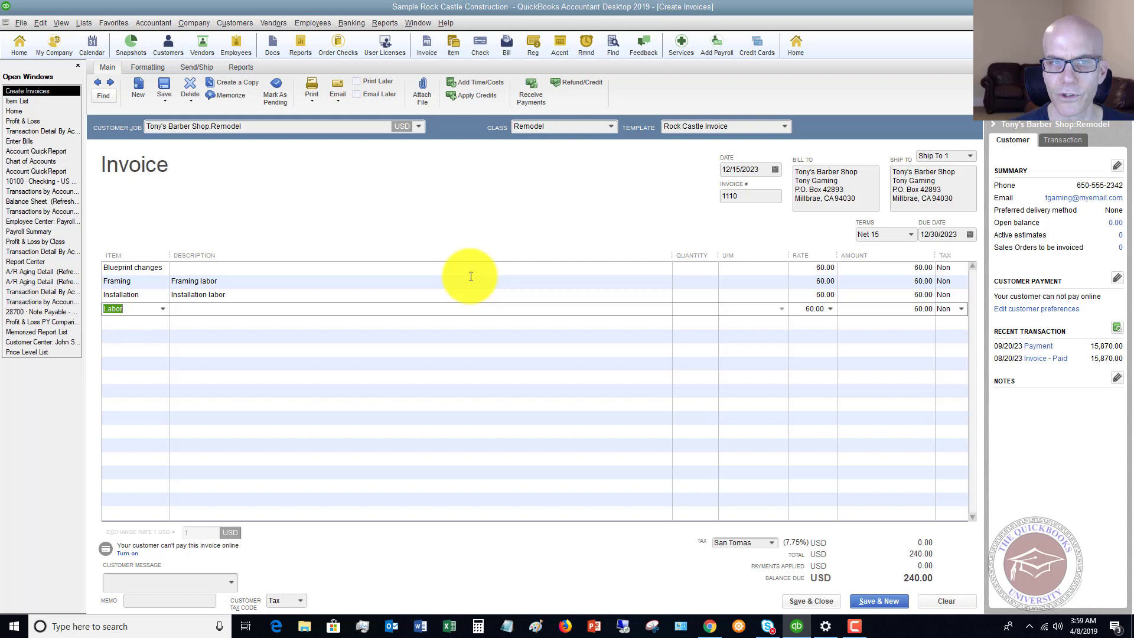
pyautogui.click(689, 270)
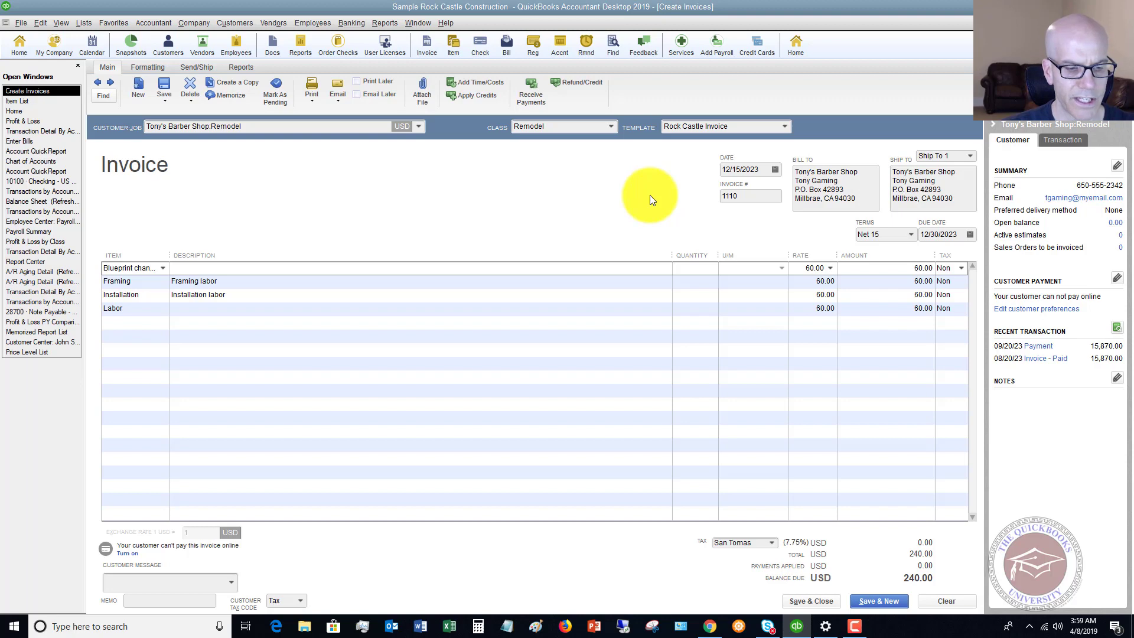
# Enter quantities 5, 20, 20 and 30 on the four service lines, bringing the total to 4,500.00.
pyautogui.write('5')
pyautogui.press('Down')
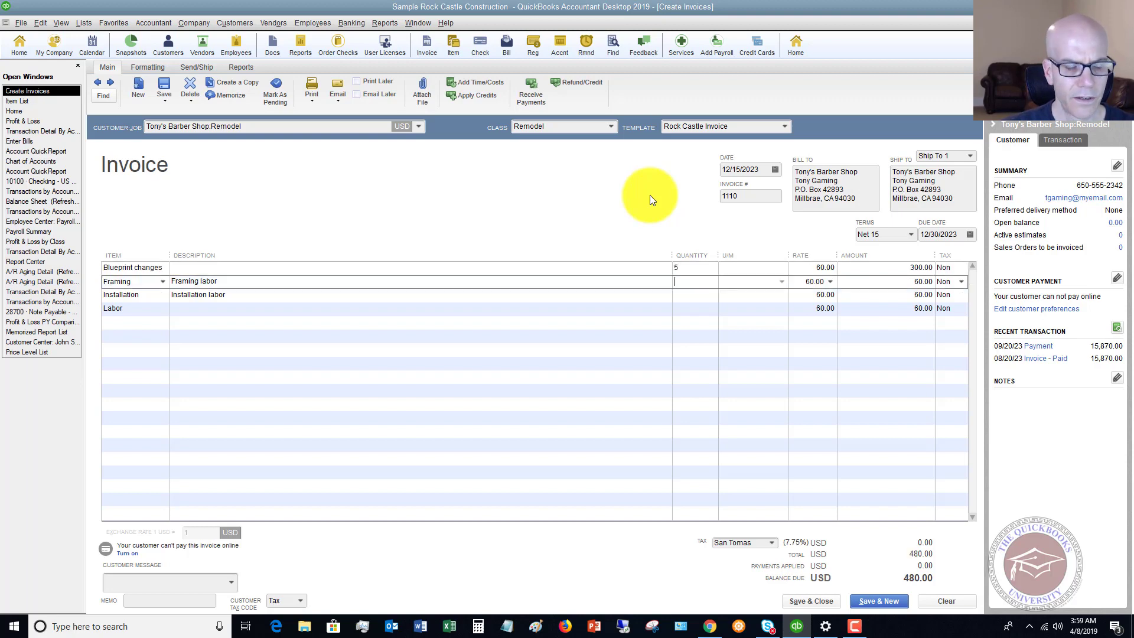
pyautogui.write('20')
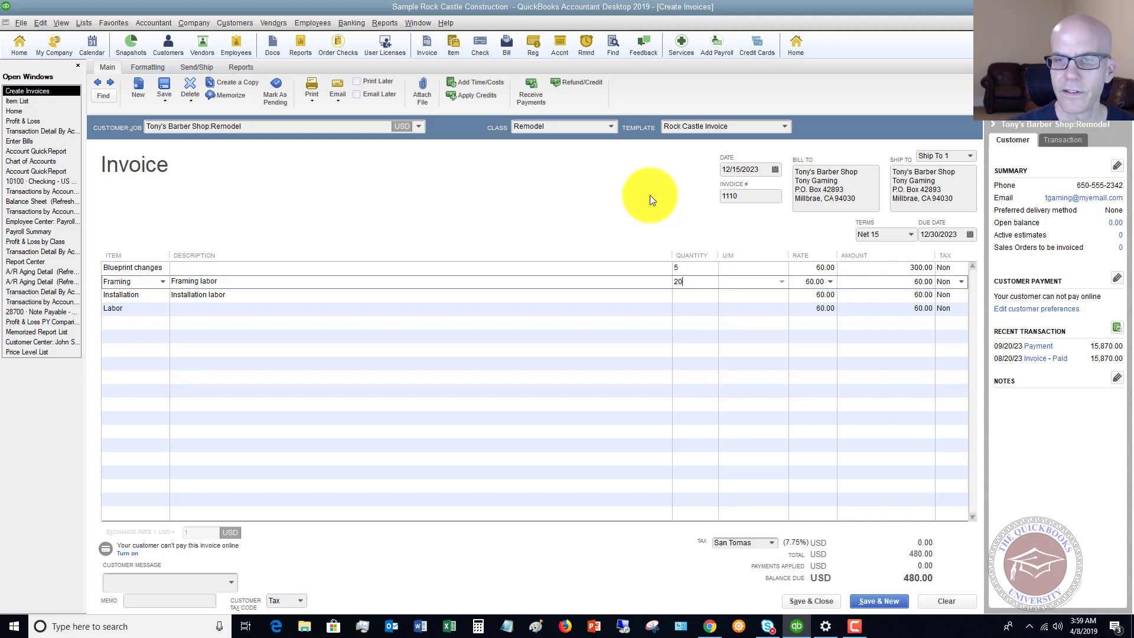
pyautogui.press('Down')
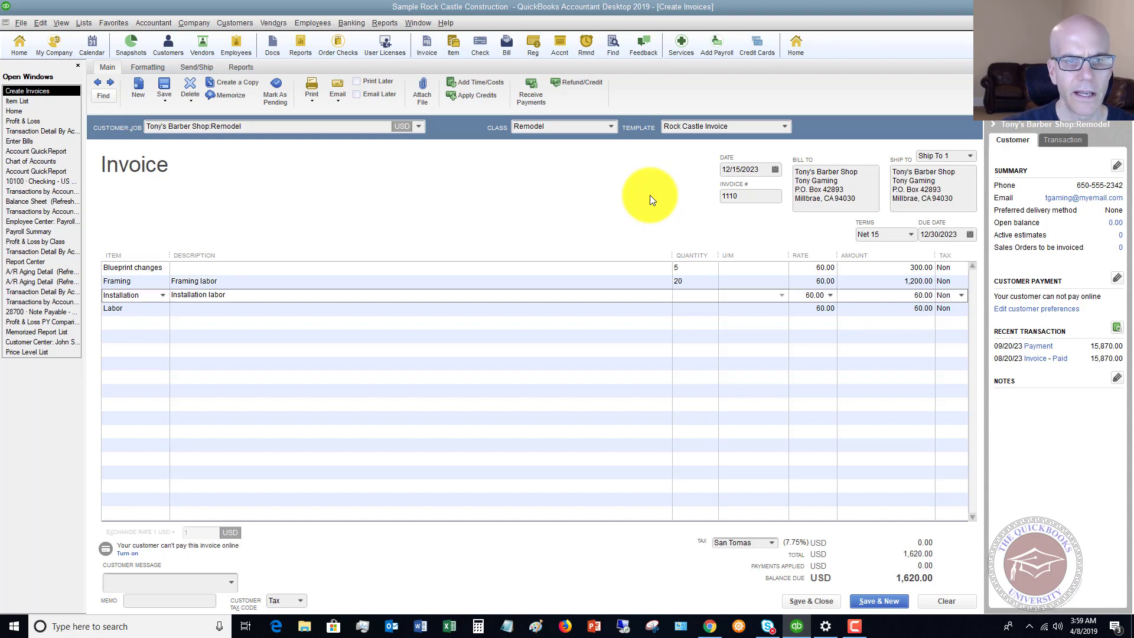
pyautogui.write('20')
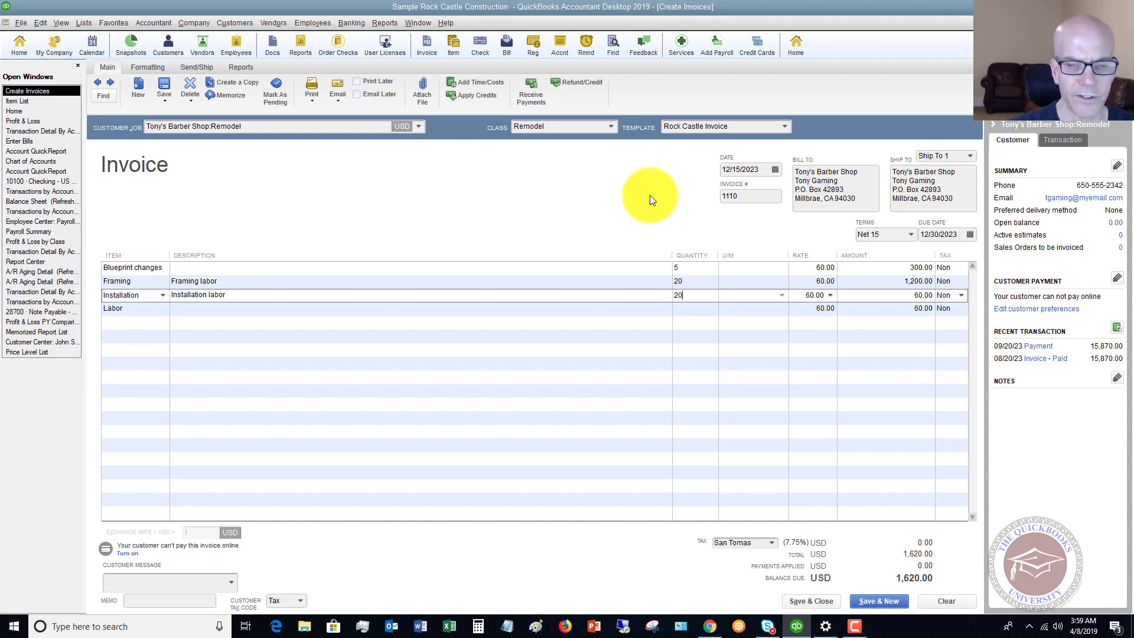
pyautogui.press('Down')
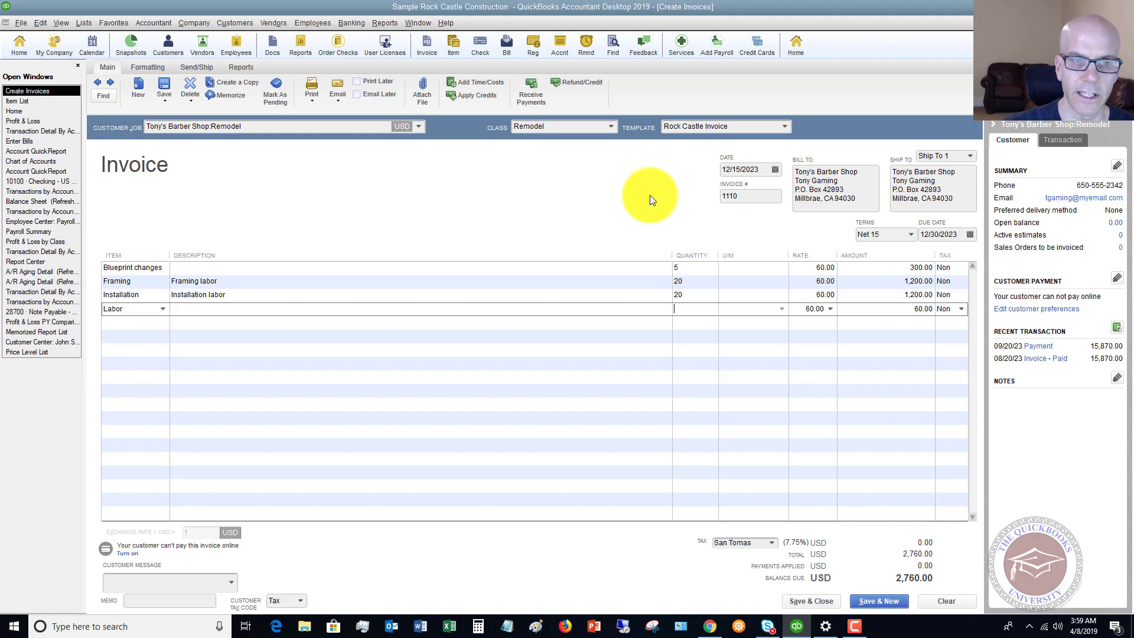
pyautogui.write('30')
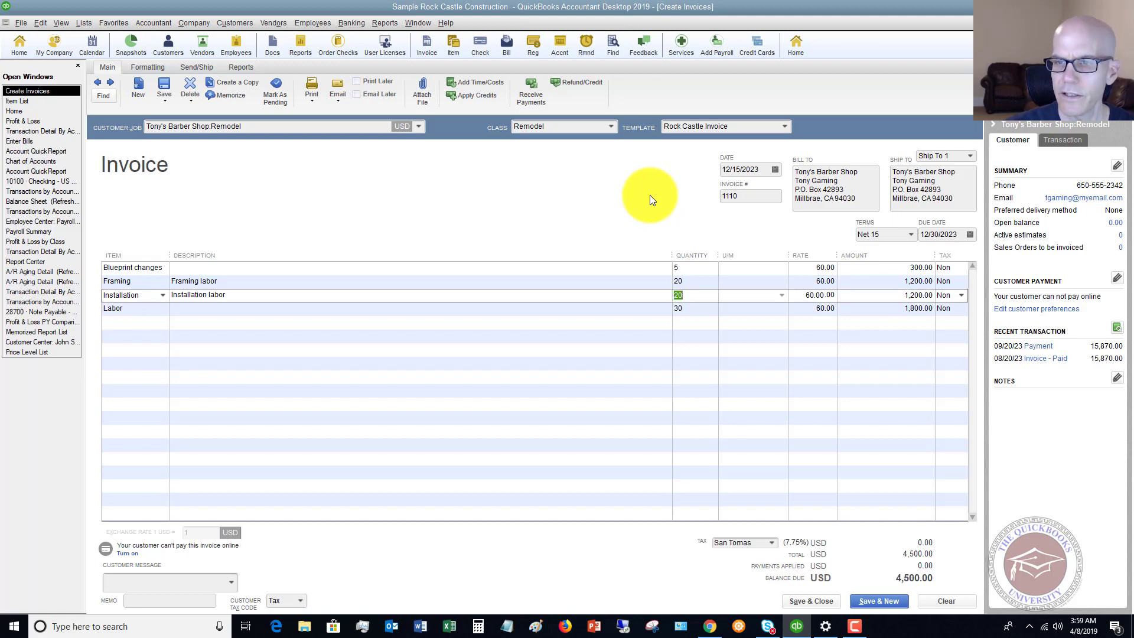
pyautogui.press('Up')
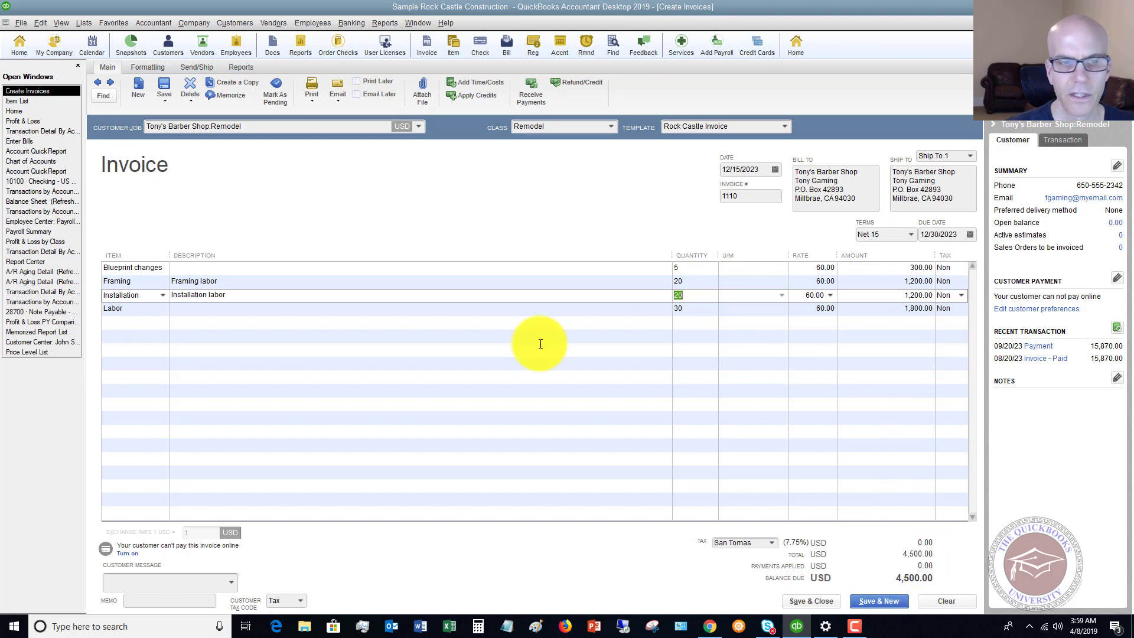
# Add a Subtotal line of 4,500.00 below the Labor line.
pyautogui.click(156, 336)
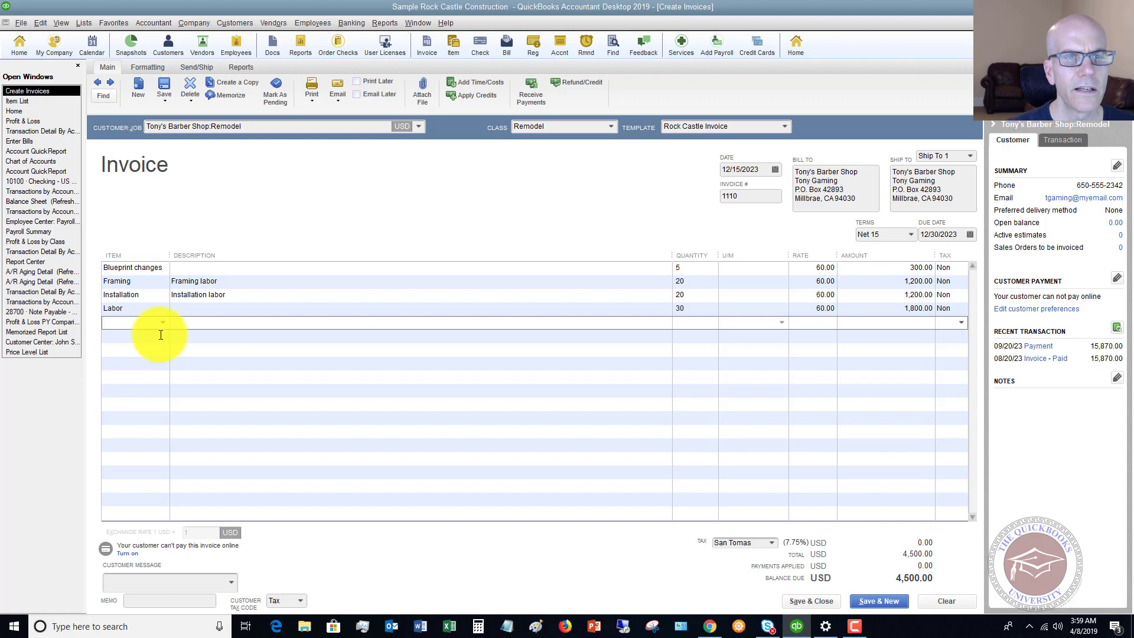
pyautogui.click(160, 335)
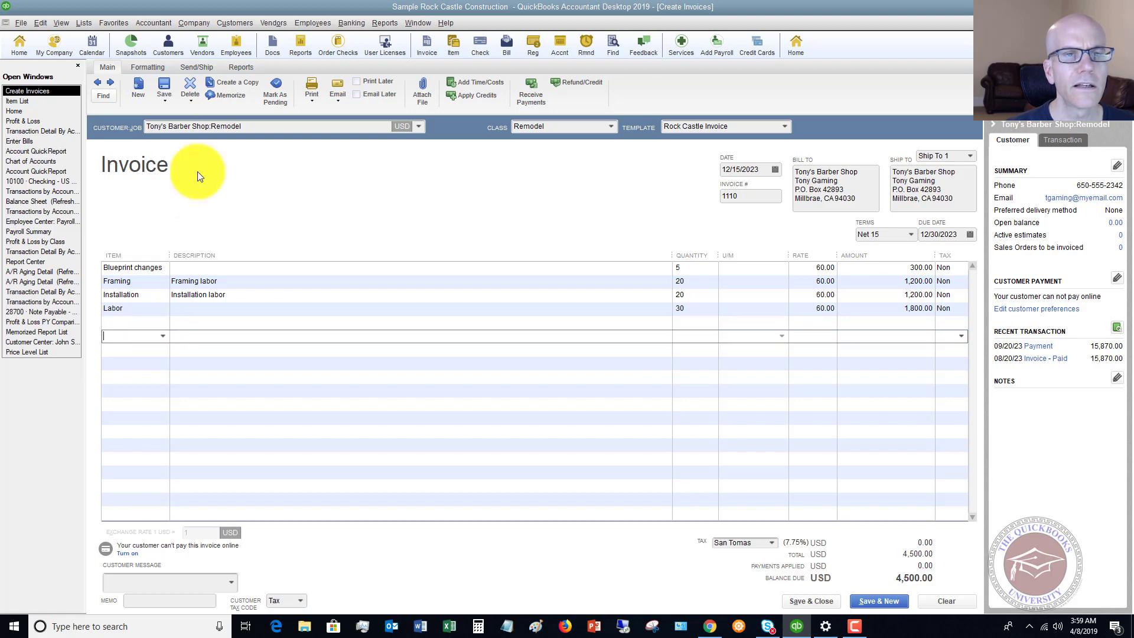
pyautogui.click(162, 333)
pyautogui.scroll(-10, 218, 425)
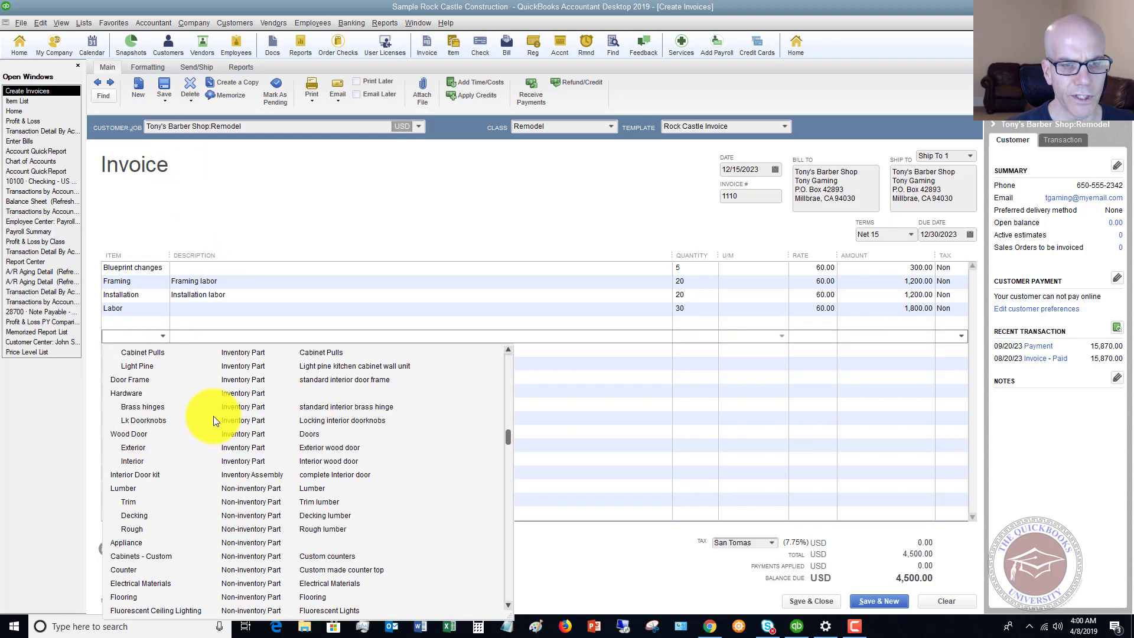
pyautogui.scroll(-10, 224, 415)
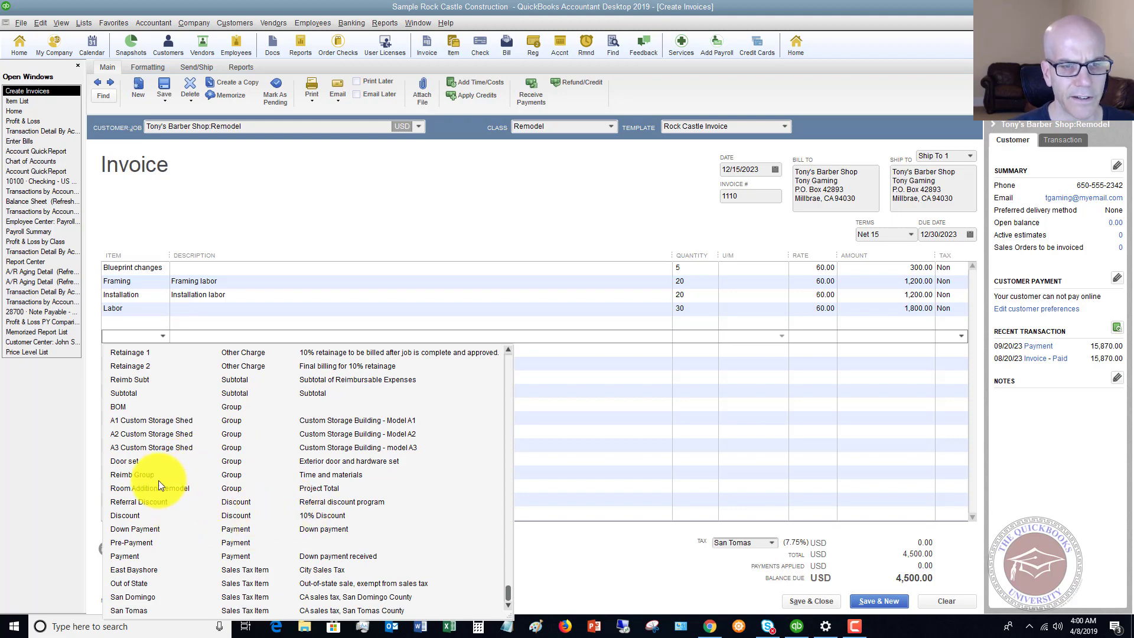
pyautogui.click(132, 394)
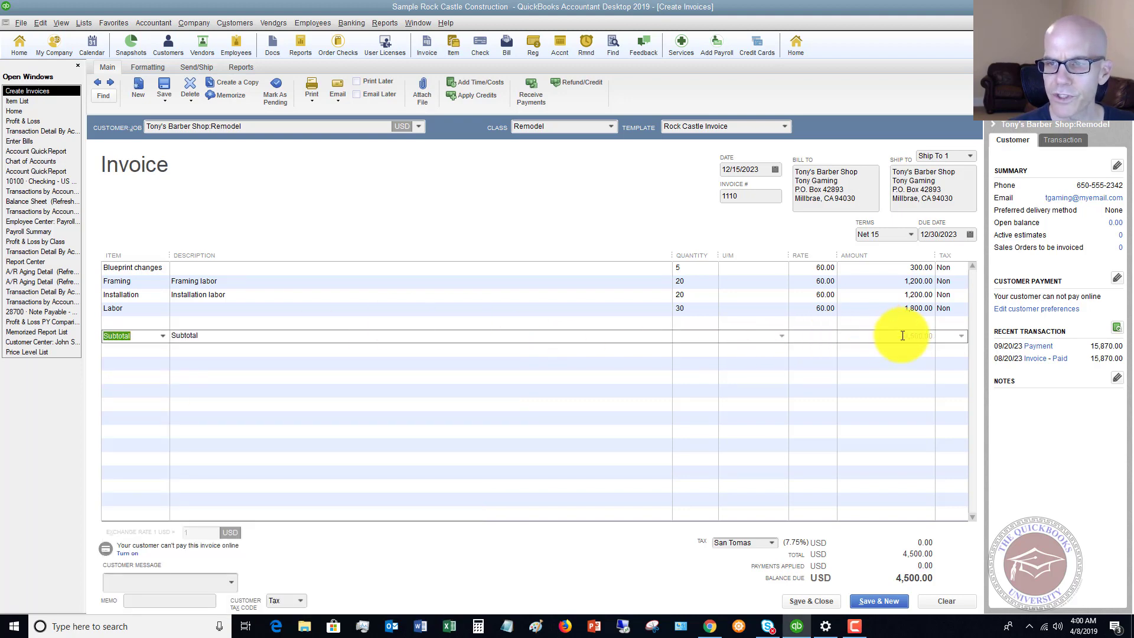
# Add a Down Payment line beneath the subtotal.
pyautogui.click(159, 364)
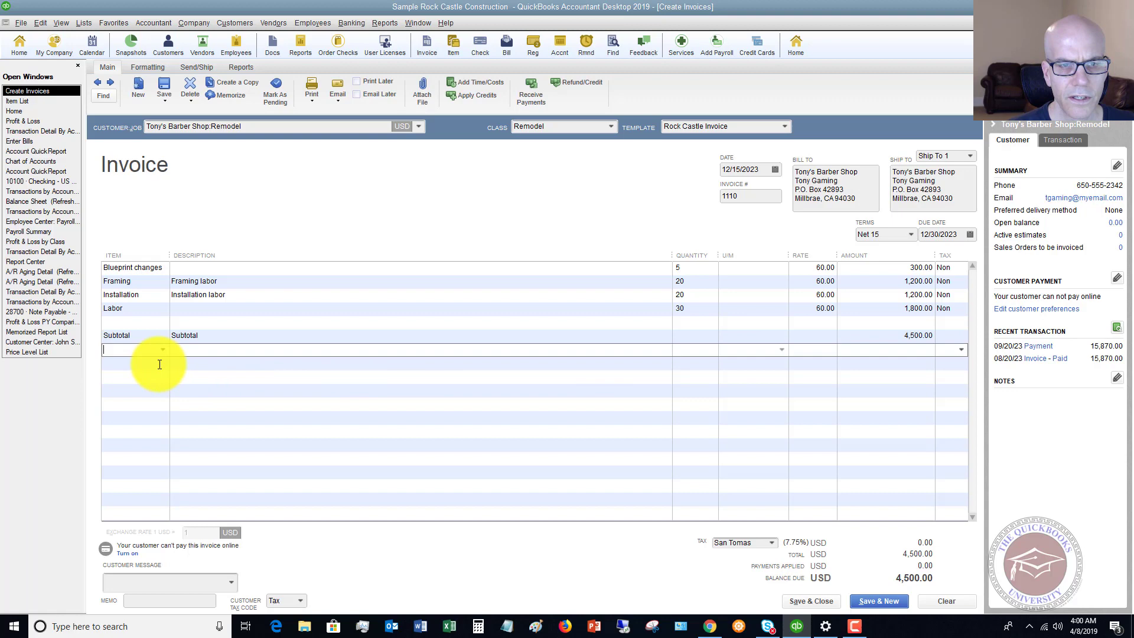
pyautogui.click(158, 363)
pyautogui.click(162, 361)
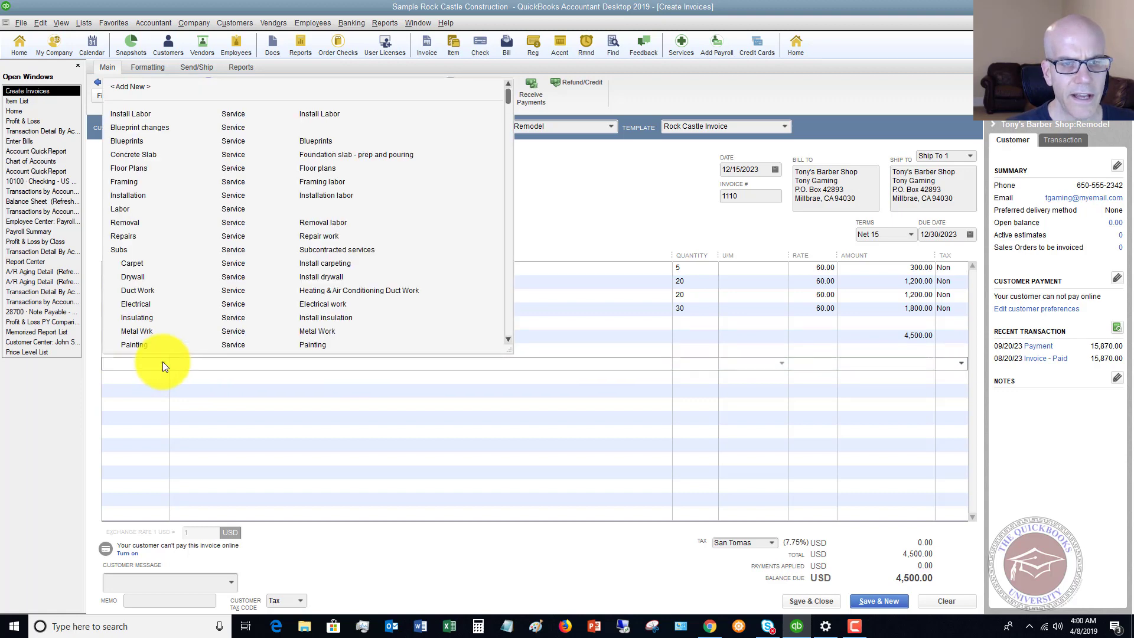
pyautogui.scroll(-20, 188, 254)
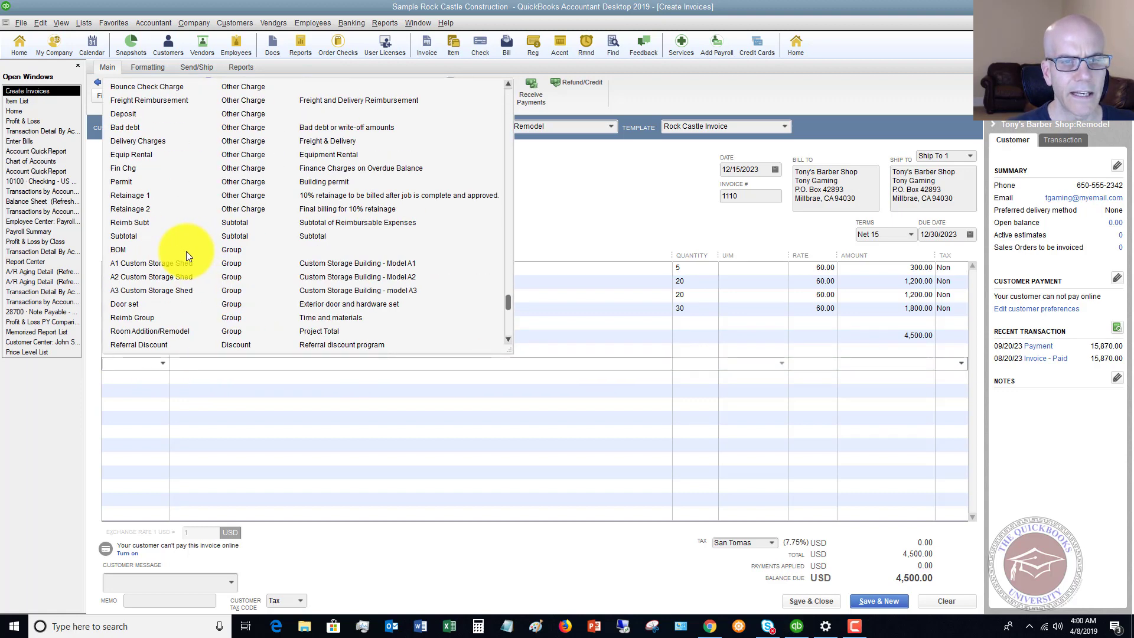
pyautogui.scroll(-3, 187, 252)
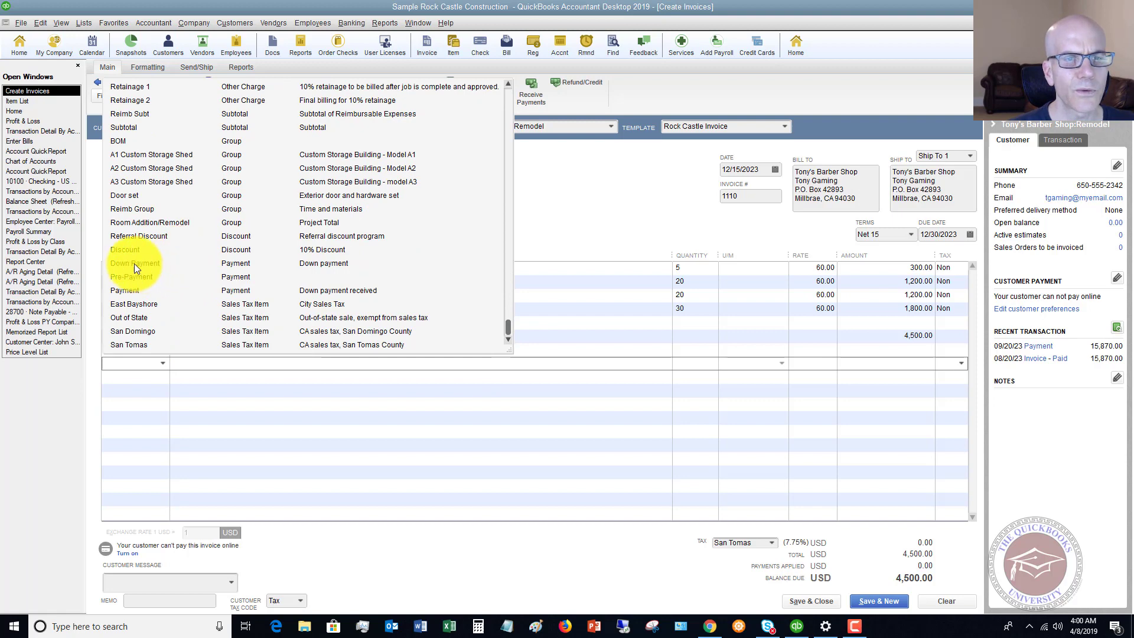
pyautogui.click(134, 263)
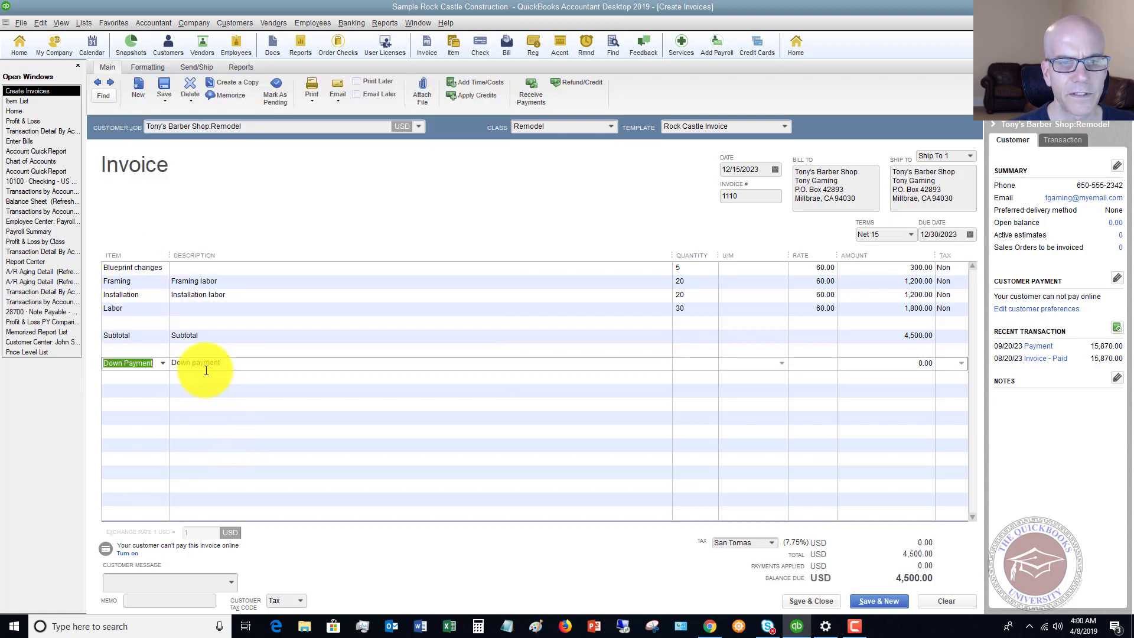
# Enter 1,500 as the Down Payment amount so the line shows -1,500.00.
pyautogui.click(914, 362)
pyautogui.moveTo(915, 362); pyautogui.dragTo(944, 362)
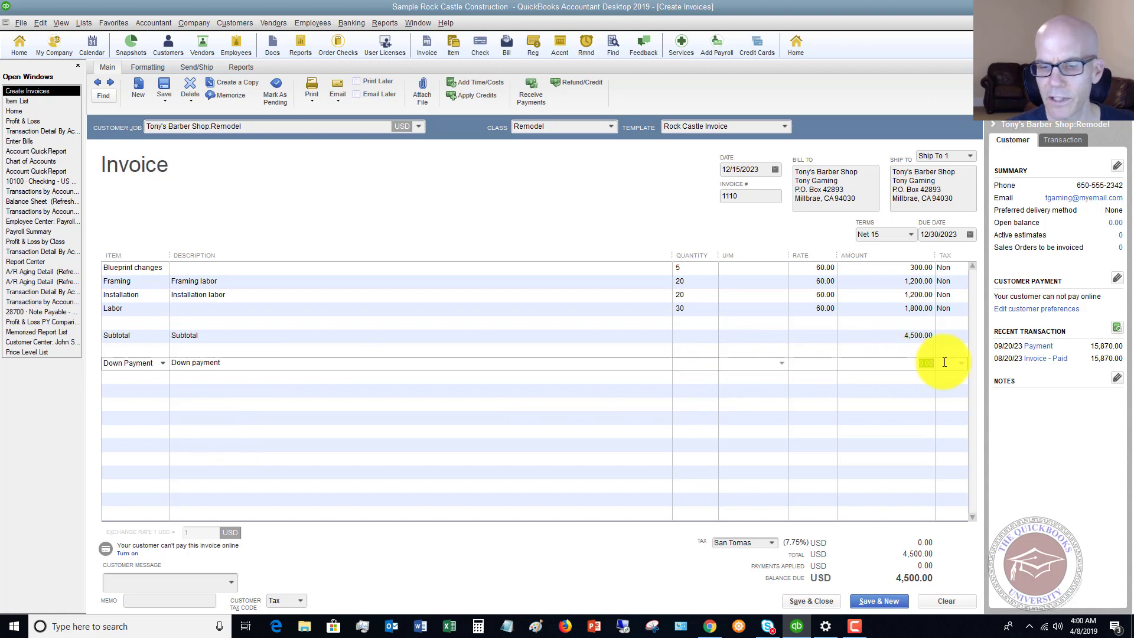
pyautogui.write('15')
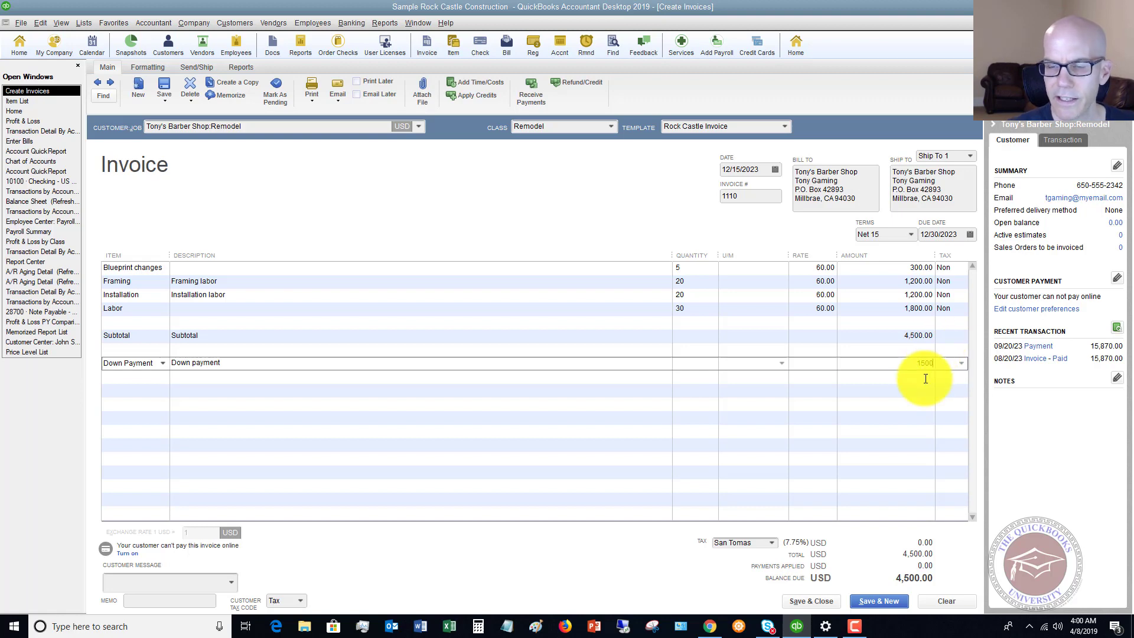
pyautogui.click(902, 384)
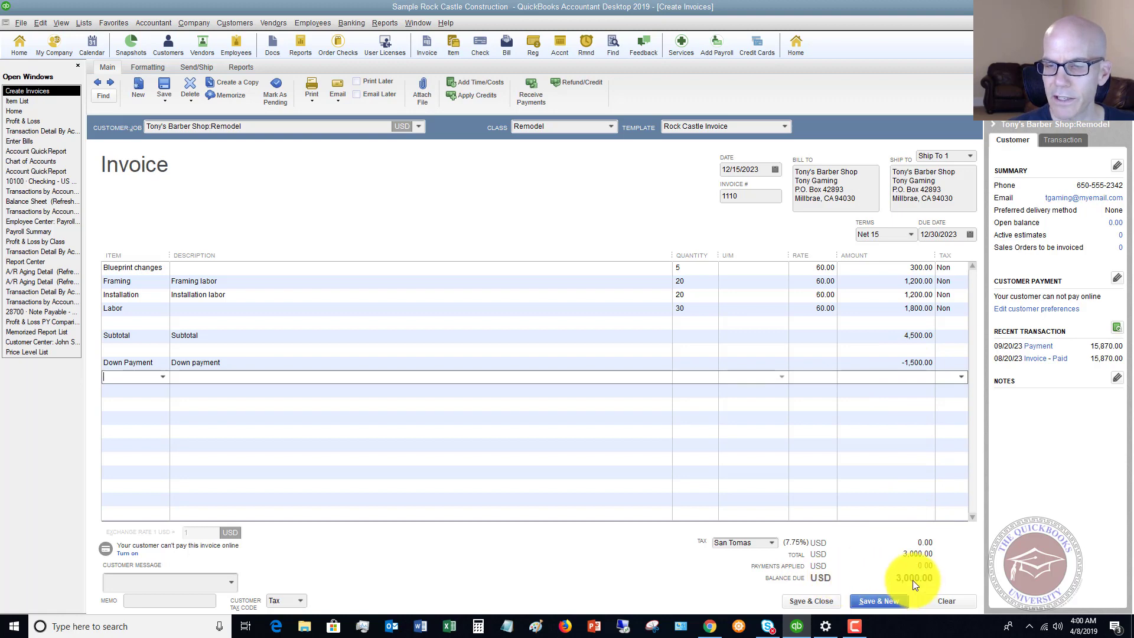
# Append the customer's check number to the Down Payment line's description.
pyautogui.click(260, 367)
pyautogui.click(261, 365)
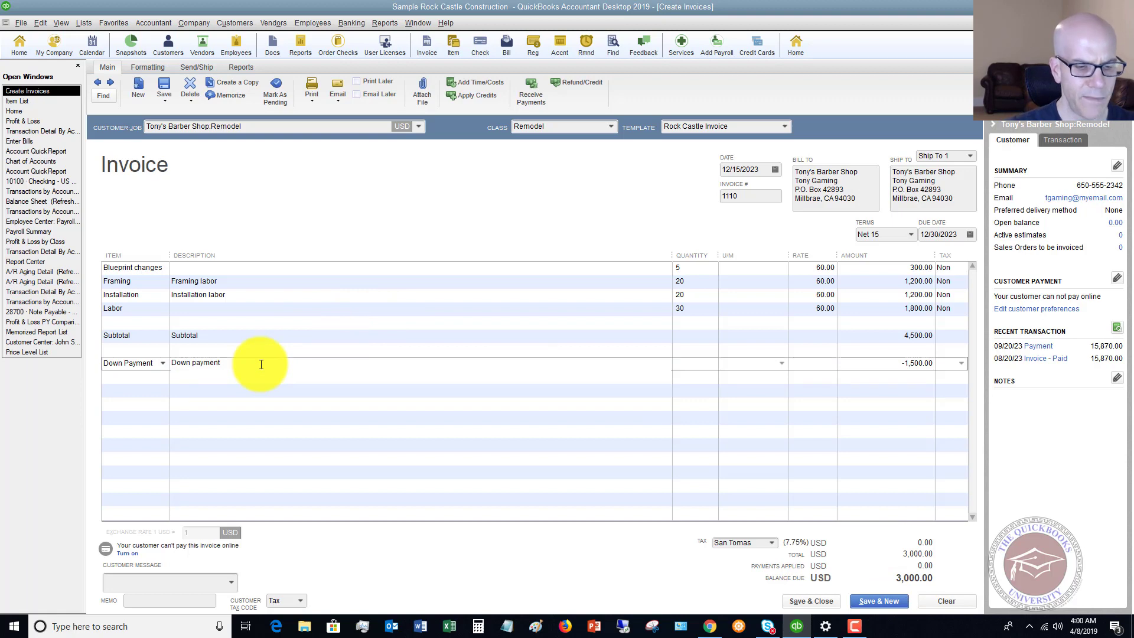
pyautogui.write('check')
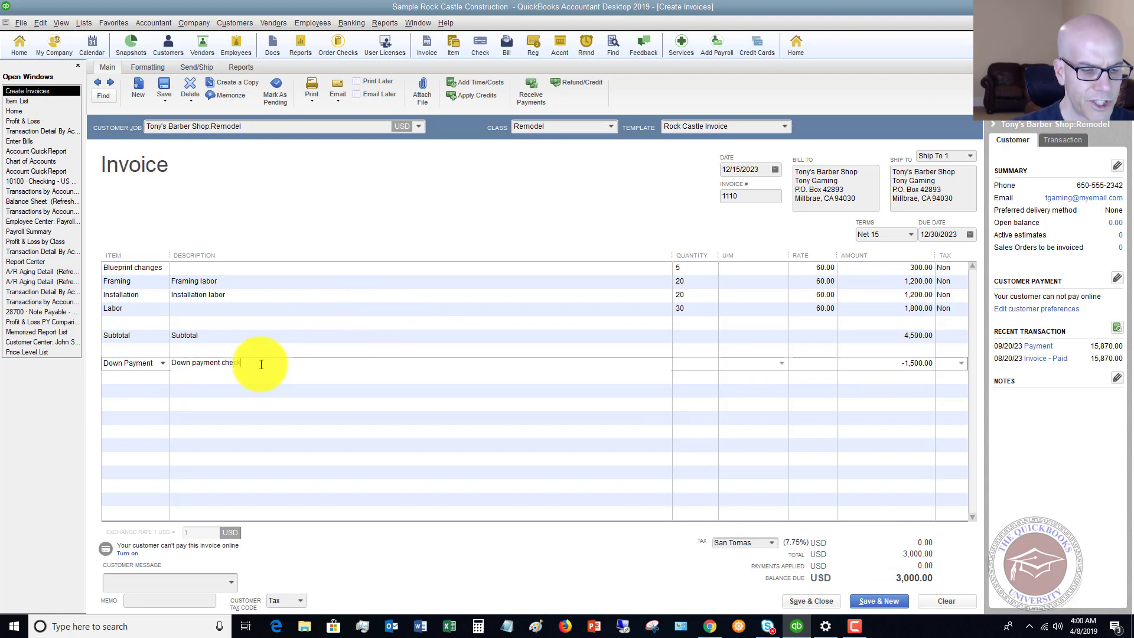
pyautogui.write(' #')
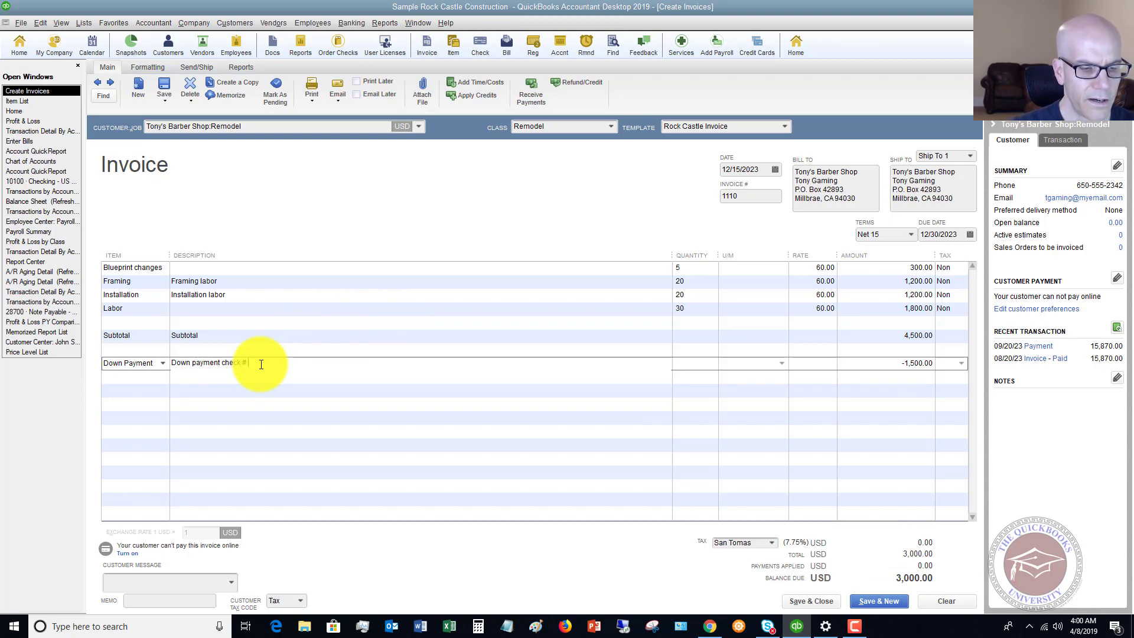
pyautogui.write(' 43')
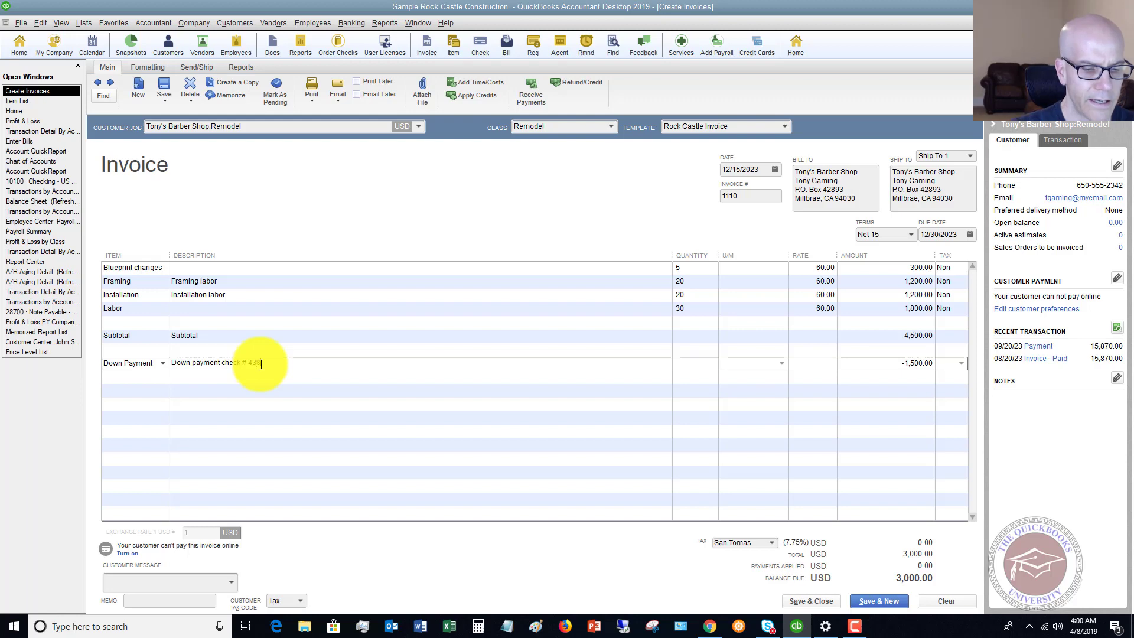
pyautogui.write('899')
pyautogui.press('Tab')
pyautogui.press('Tab')
pyautogui.press('Tab')
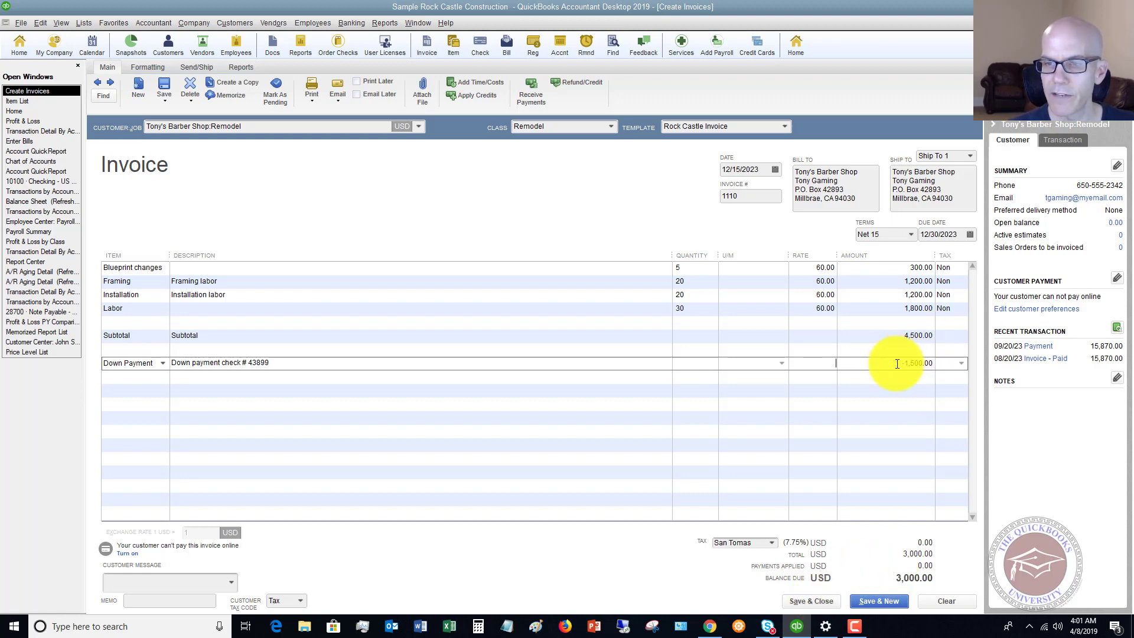
# Save the invoice and open Receive Payments for Tony's Barber Shop, showing 3,000.00 due.
pyautogui.click(815, 597)
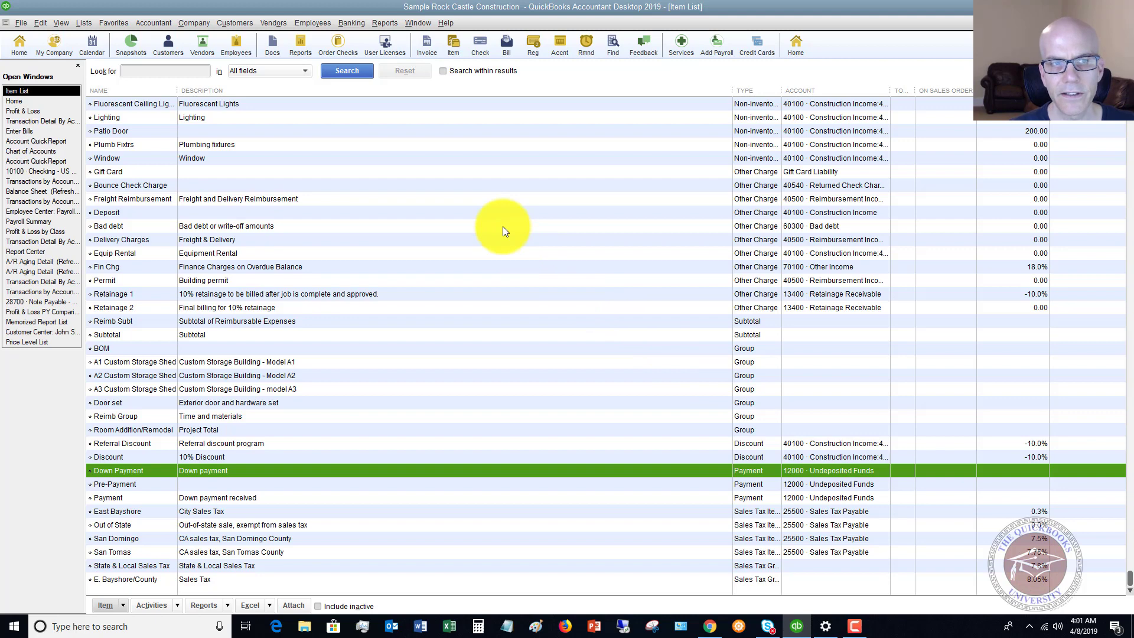
pyautogui.click(15, 101)
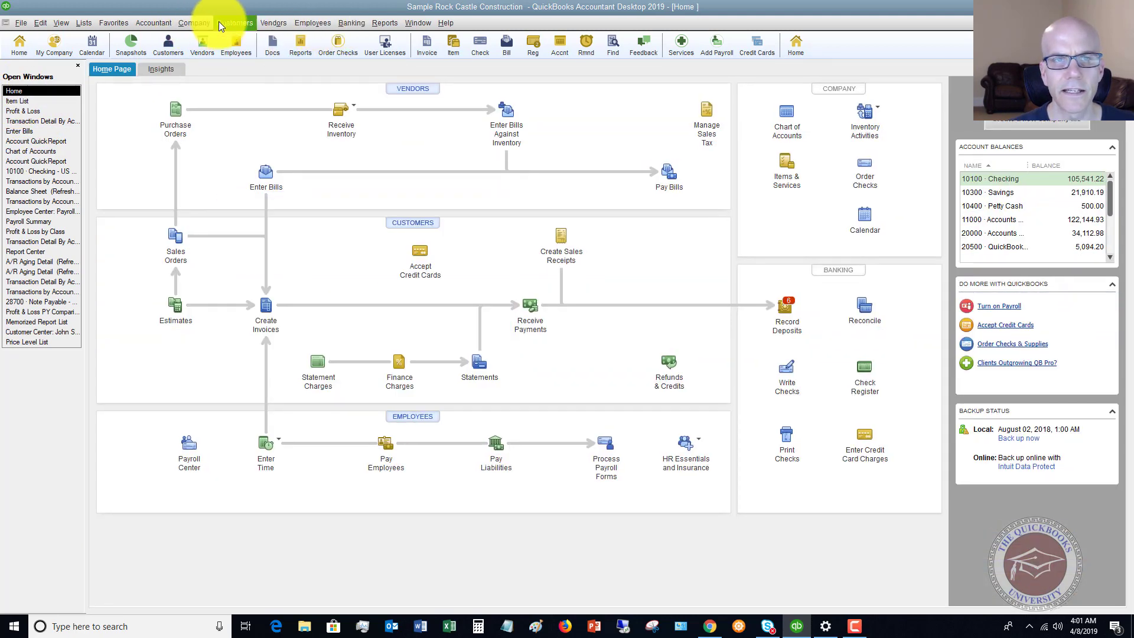
pyautogui.click(226, 23)
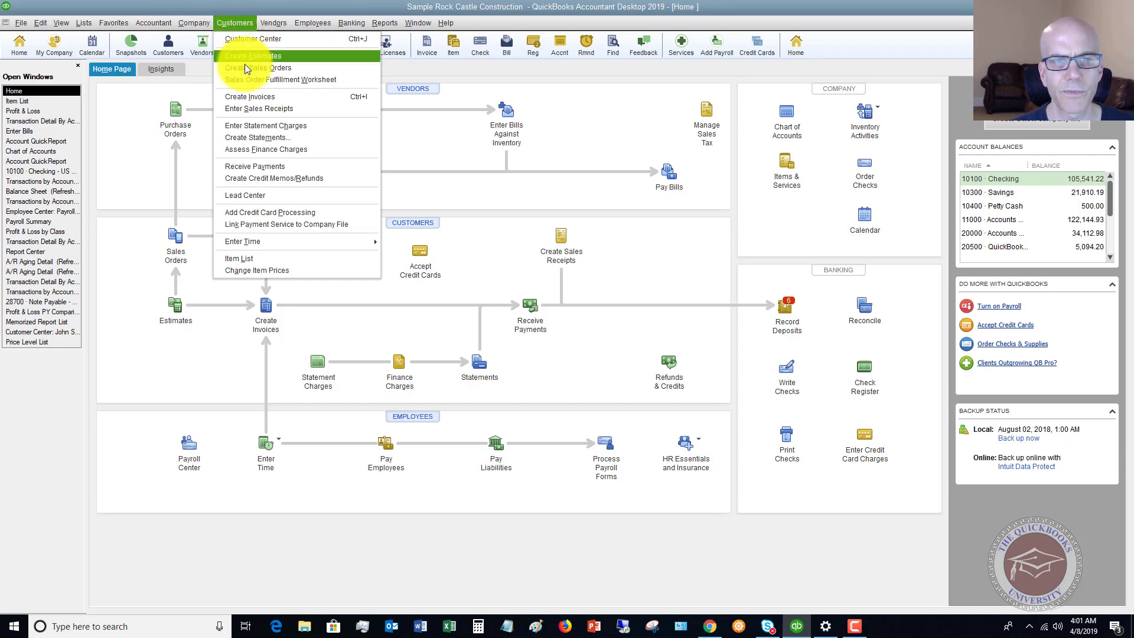
pyautogui.click(271, 165)
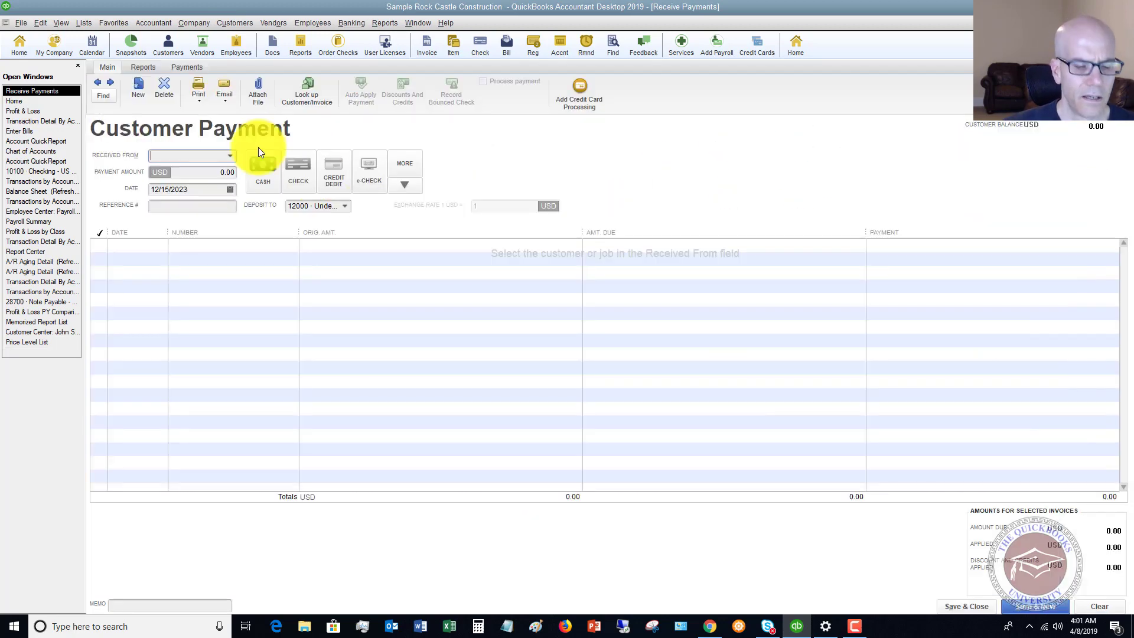
pyautogui.write("Tony's Barber Shop")
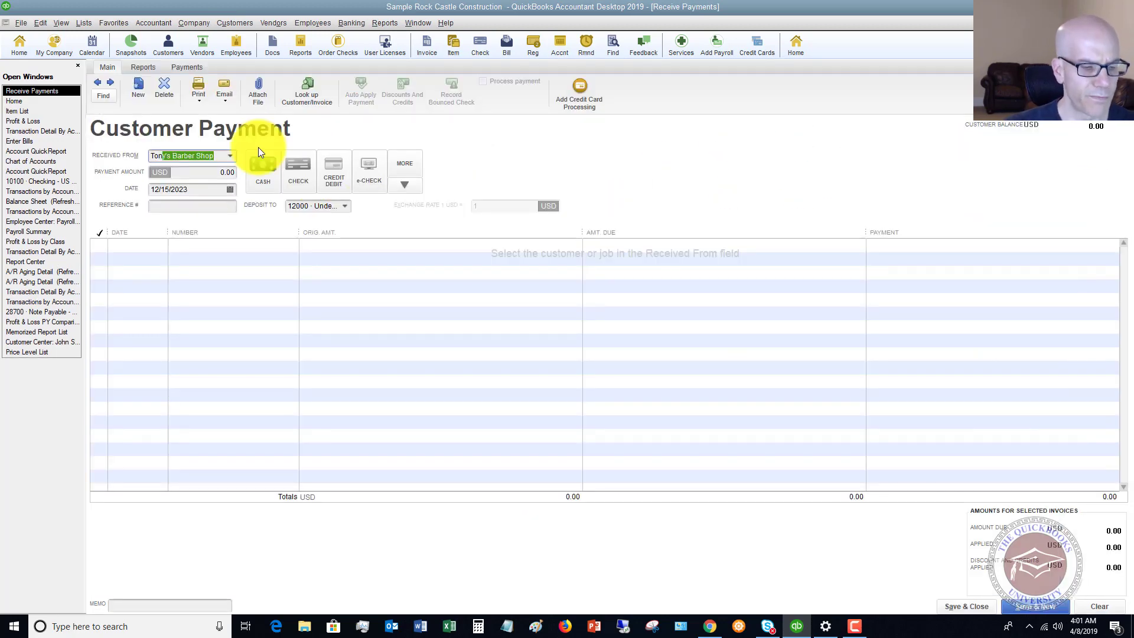
pyautogui.press('Tab')
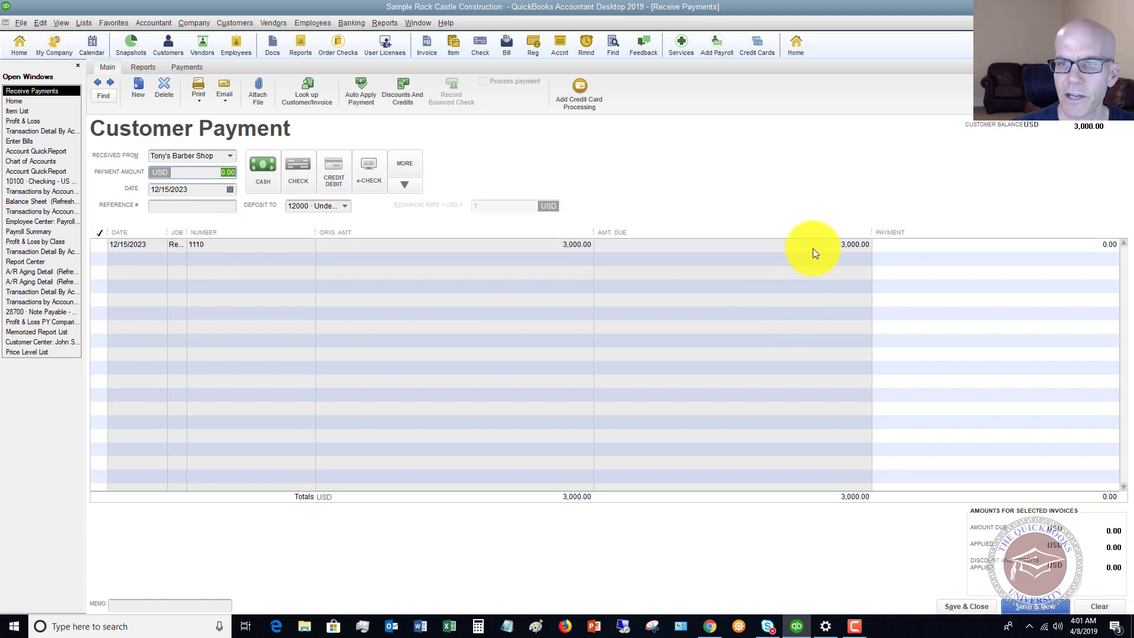